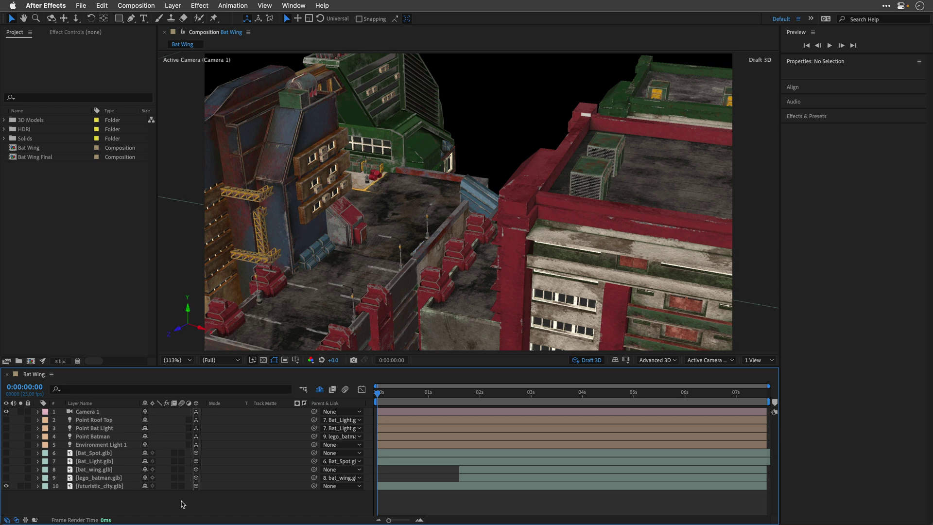
Preview the animation, then show lego_batman.glb, futuristic_city.glb and bat_wing.glb and scrub back to about 0:00:02:19
key(space)
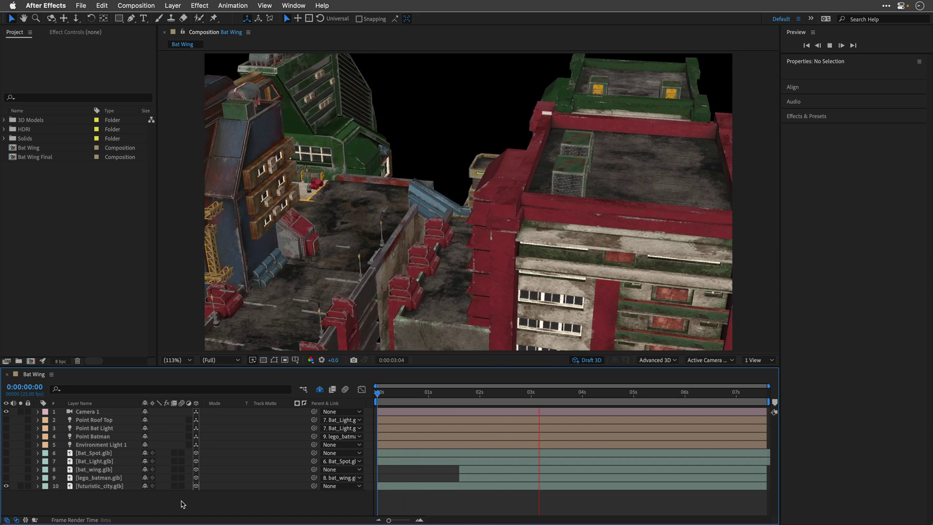
key(space)
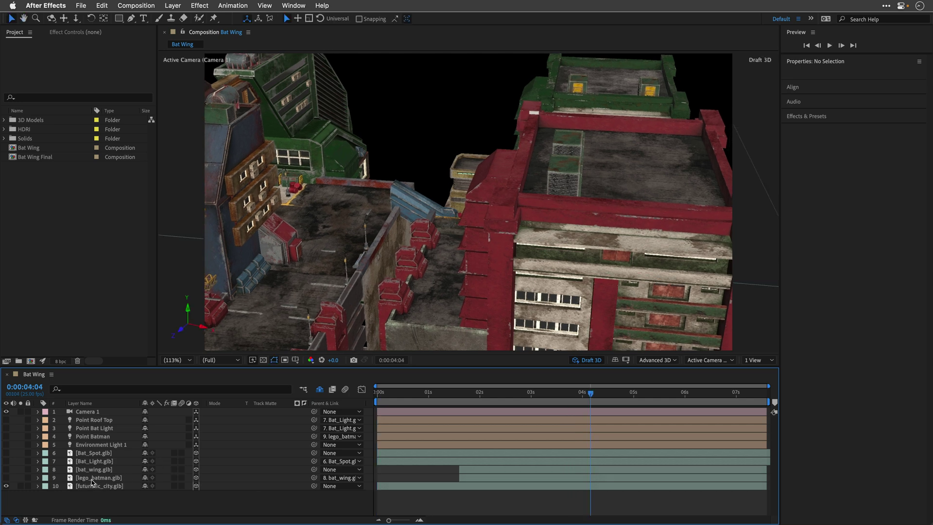
click(92, 478)
click(6, 478)
click(7, 486)
click(6, 469)
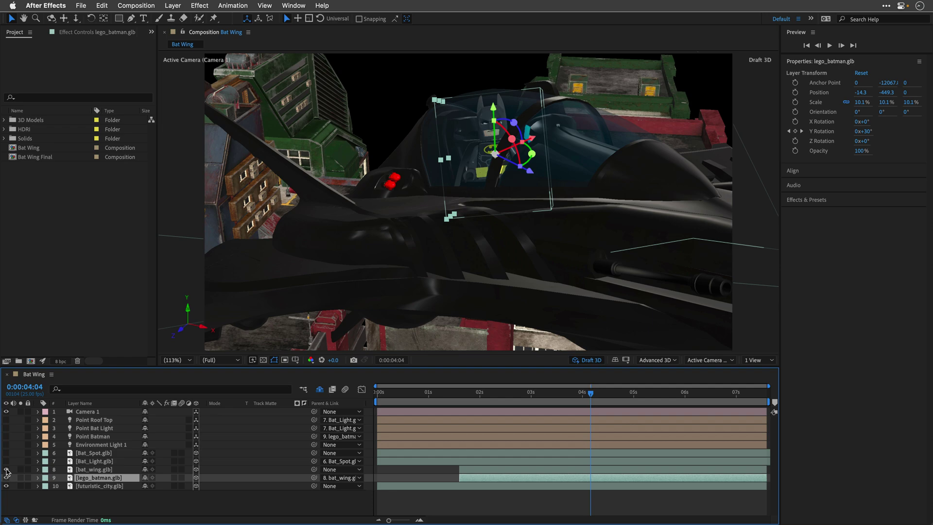
drag(591, 395, 375, 400)
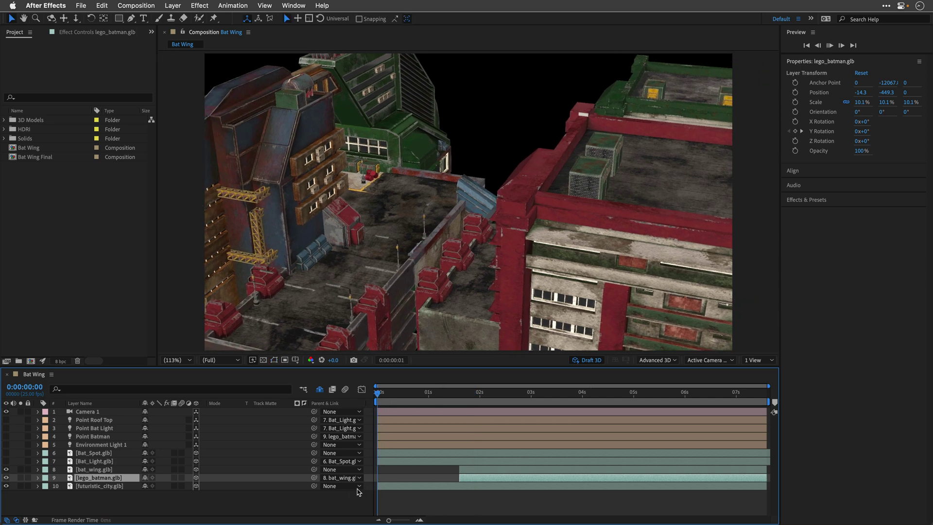
Preview again, then show Bat_Light.glb and Bat_Spot.glb and scrub back to about 0:00:02:06
key(space)
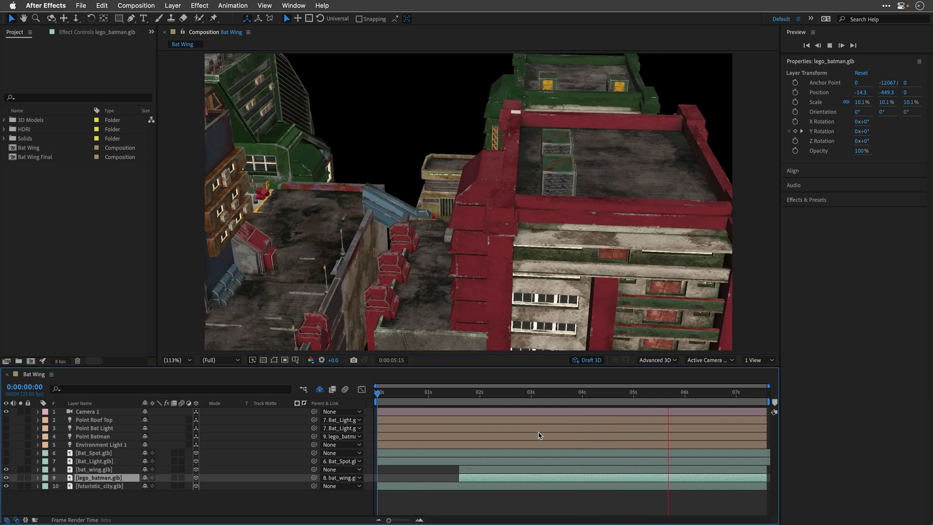
key(space)
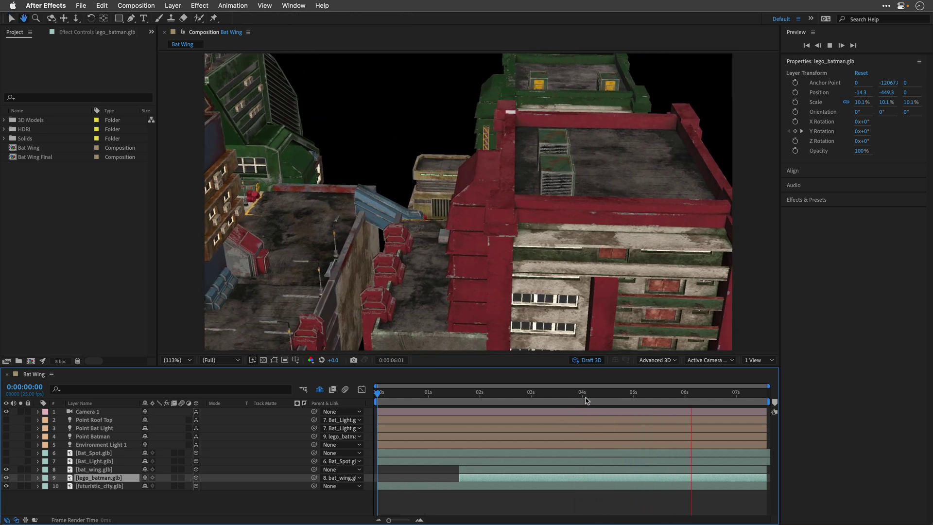
click(89, 462)
click(6, 461)
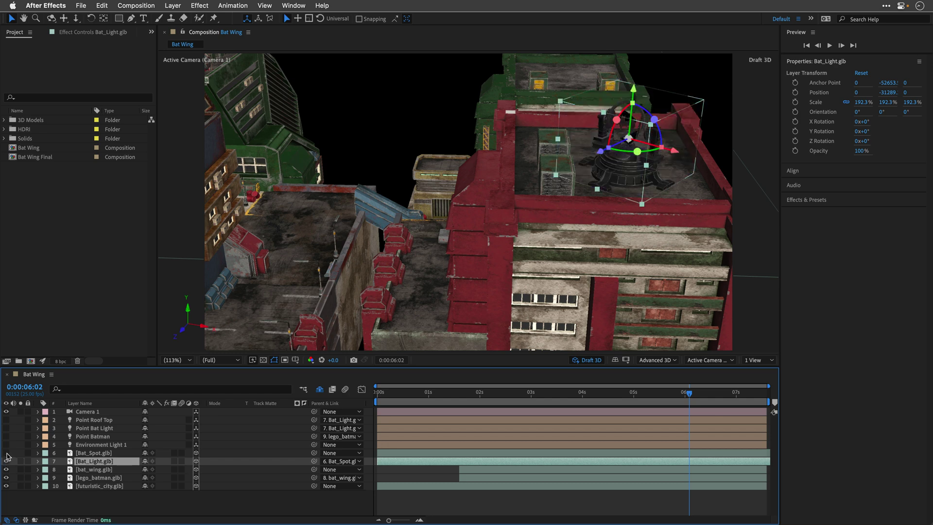
click(7, 454)
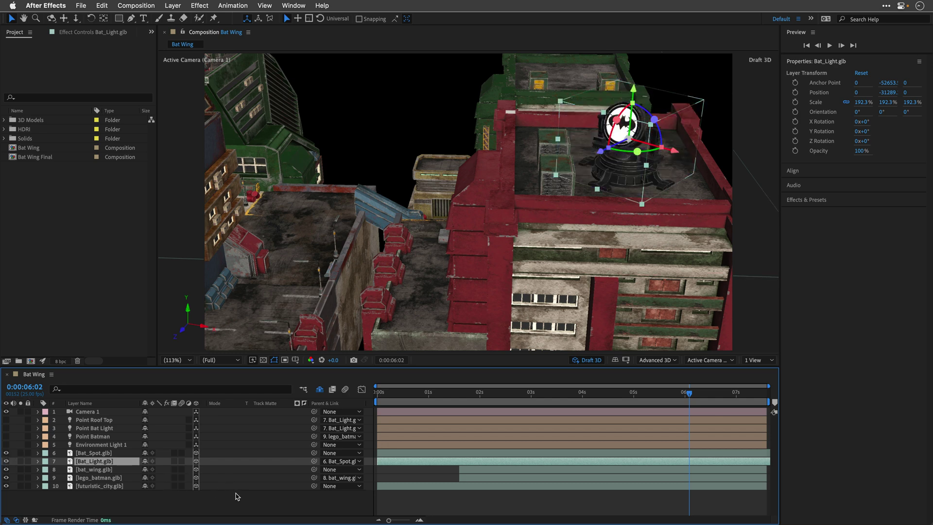
drag(690, 394, 447, 407)
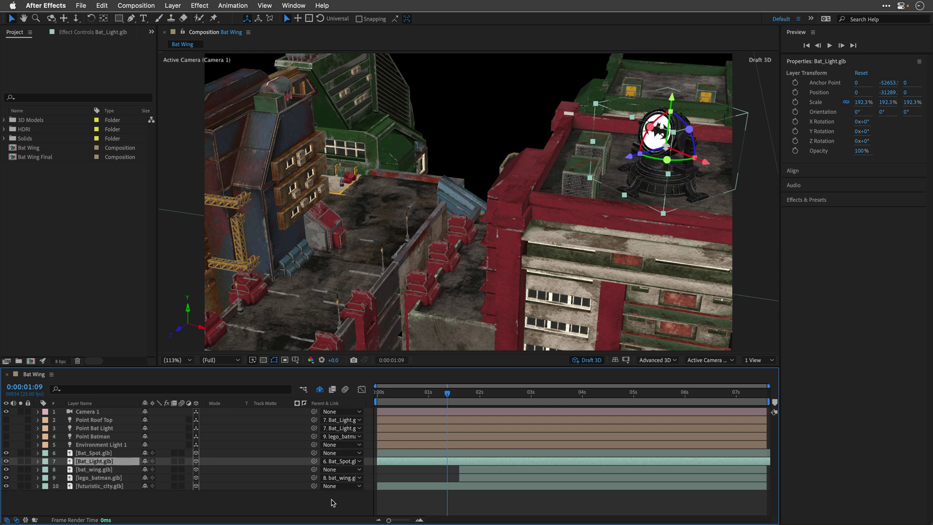
Switch on the Point Roof Top, Point Bat Light and Point Batman lights
click(97, 420)
click(6, 420)
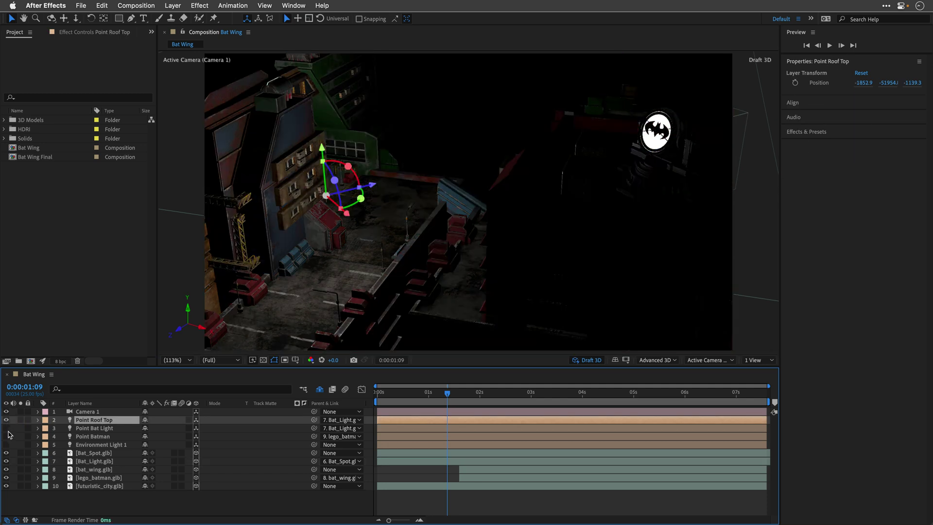
click(6, 428)
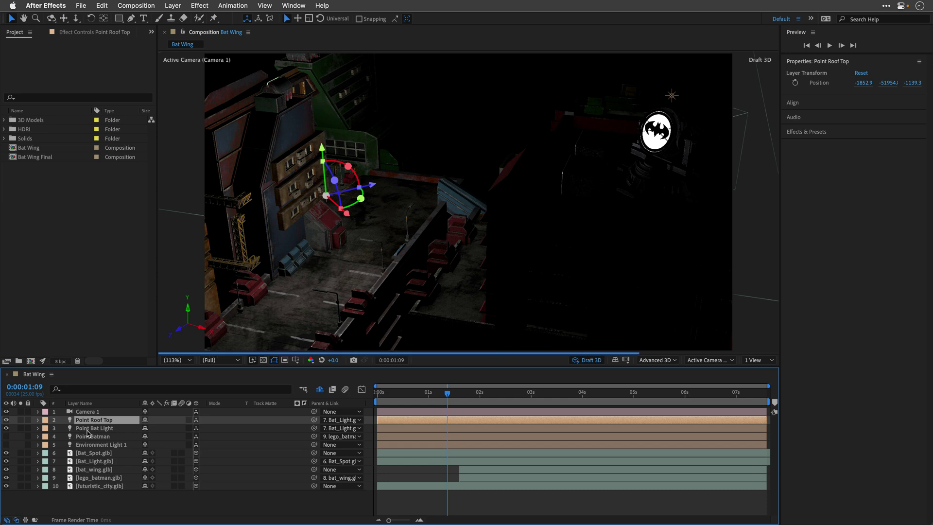
click(86, 437)
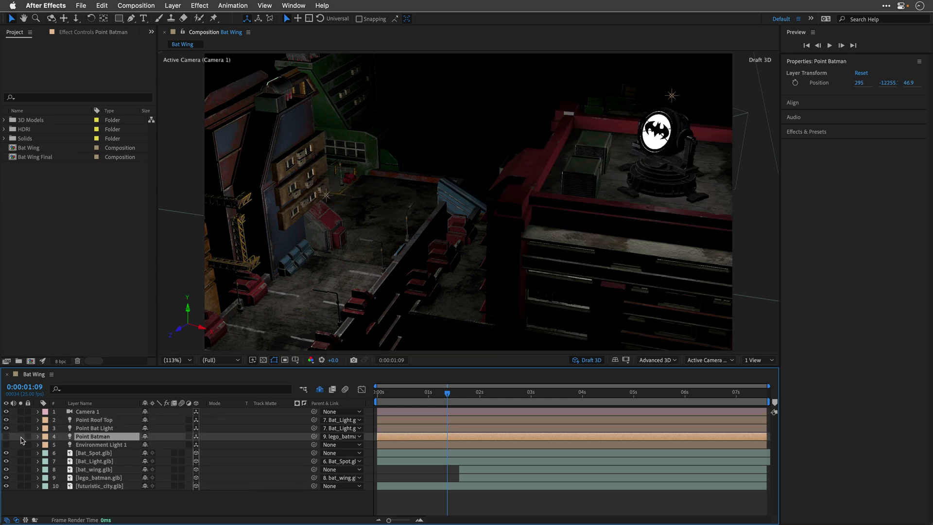
click(7, 437)
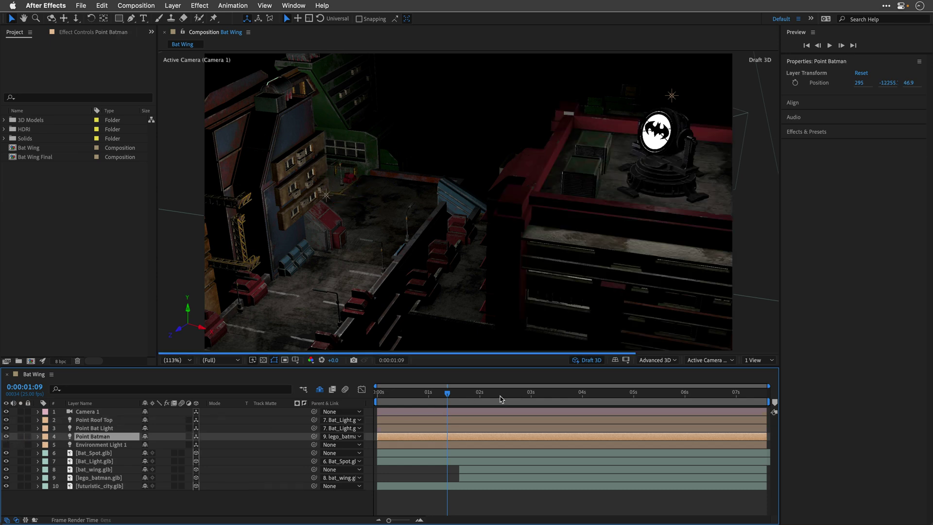
Scrub around 0:00:04:15 to check the lighting, then switch on Environment Light 1
drag(500, 399, 613, 401)
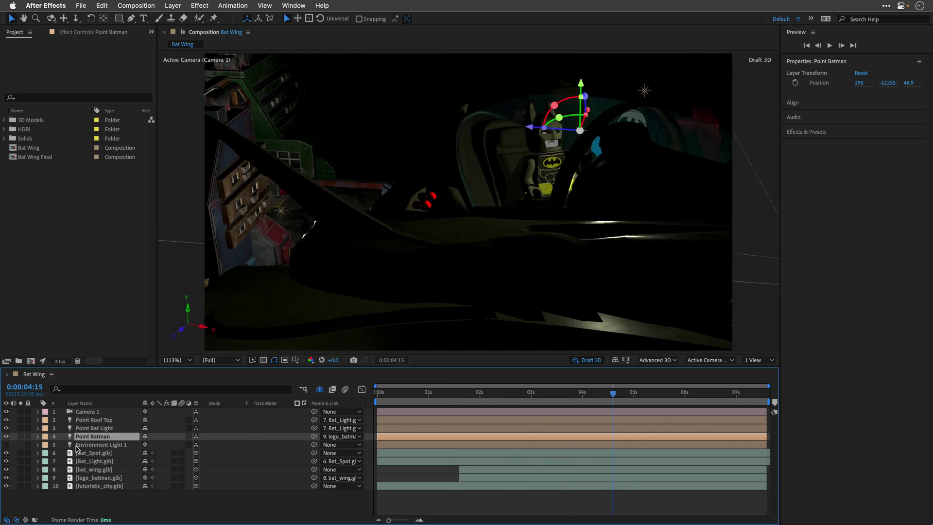
mouse_move(614, 396)
mouse_down()
mouse_move(581, 399)
mouse_move(643, 398)
mouse_move(599, 403)
mouse_up()
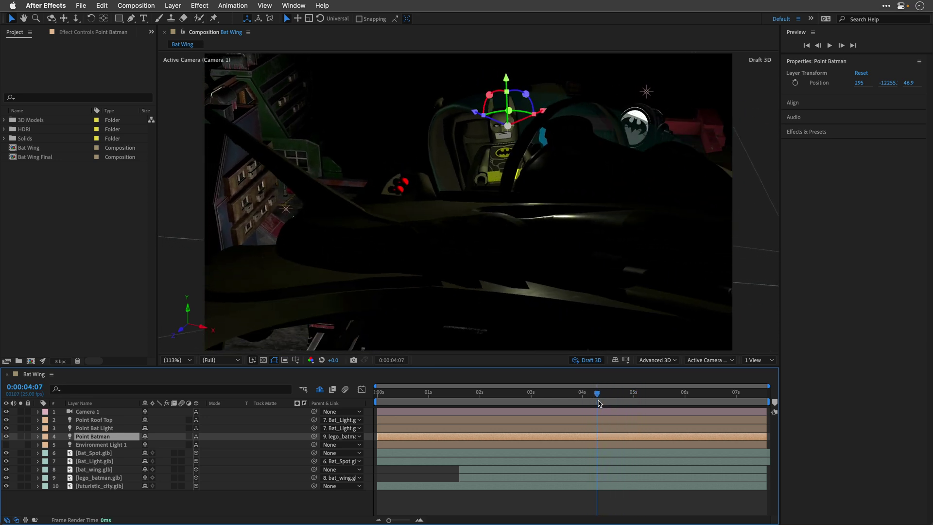
click(85, 445)
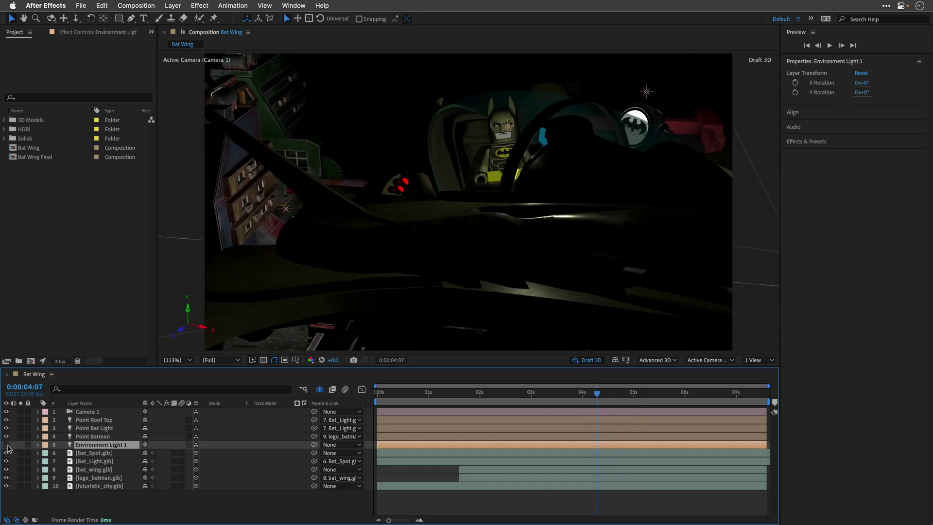
click(6, 445)
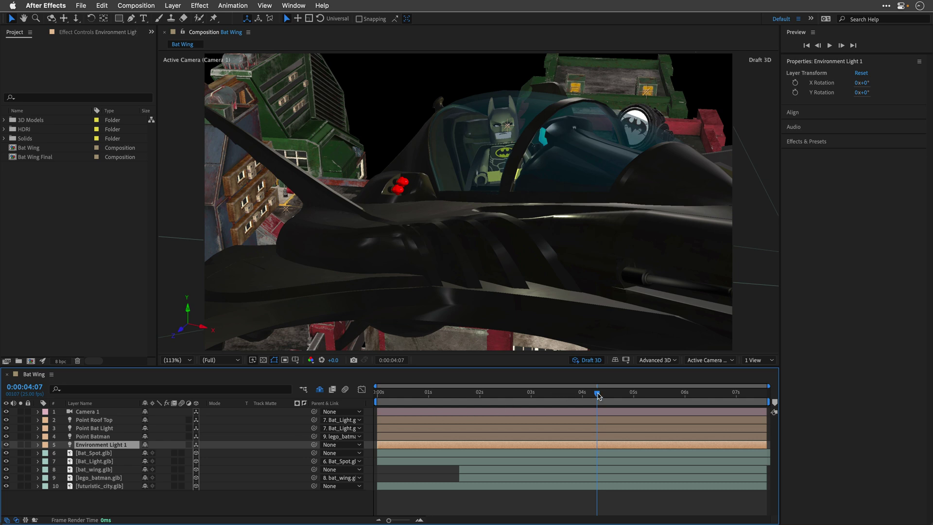
drag(598, 396, 583, 397)
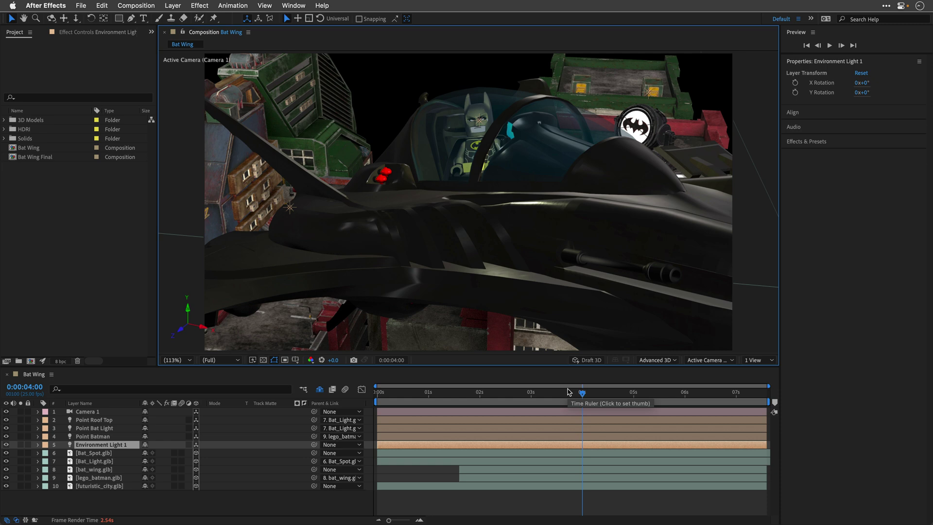
click(588, 361)
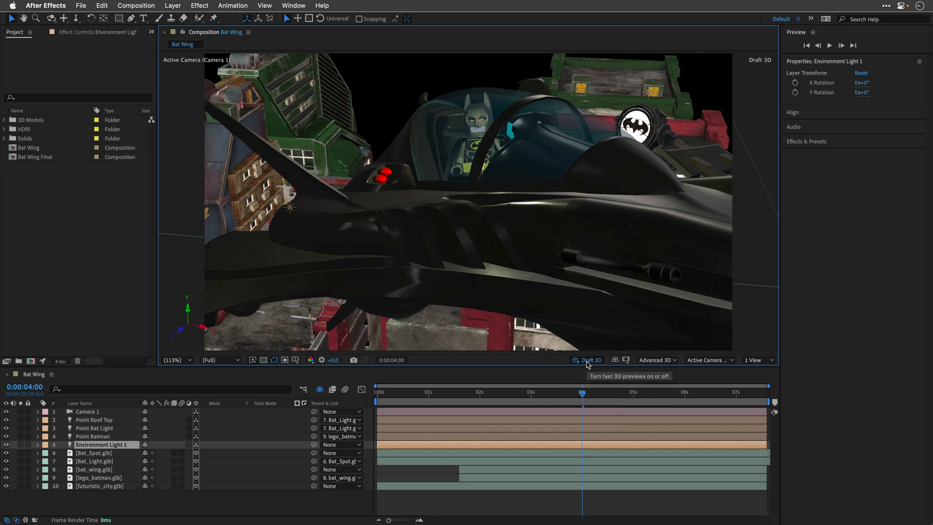
click(587, 362)
click(588, 361)
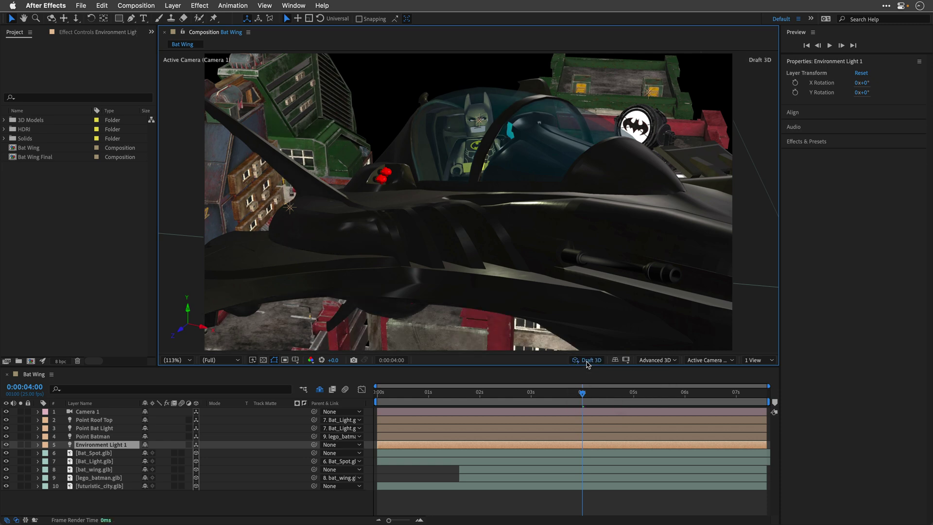
click(588, 362)
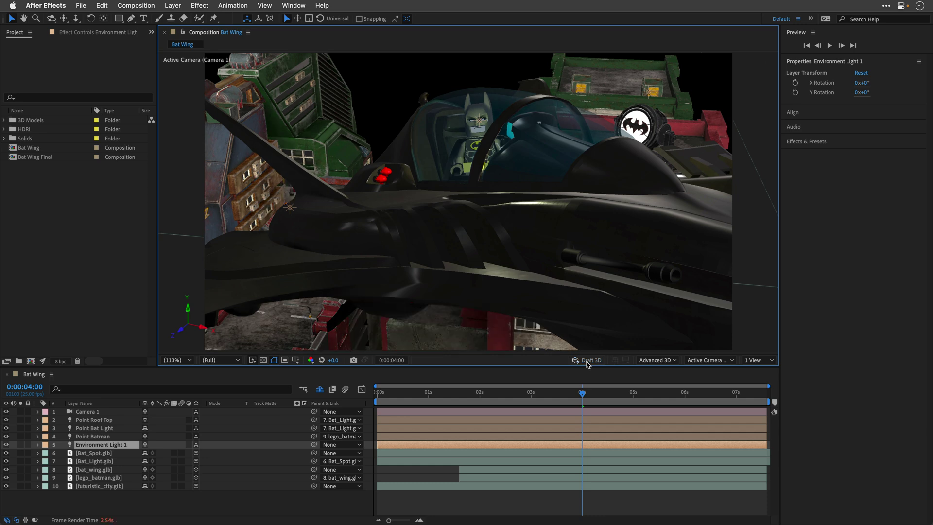
click(588, 362)
click(588, 362)
click(588, 362)
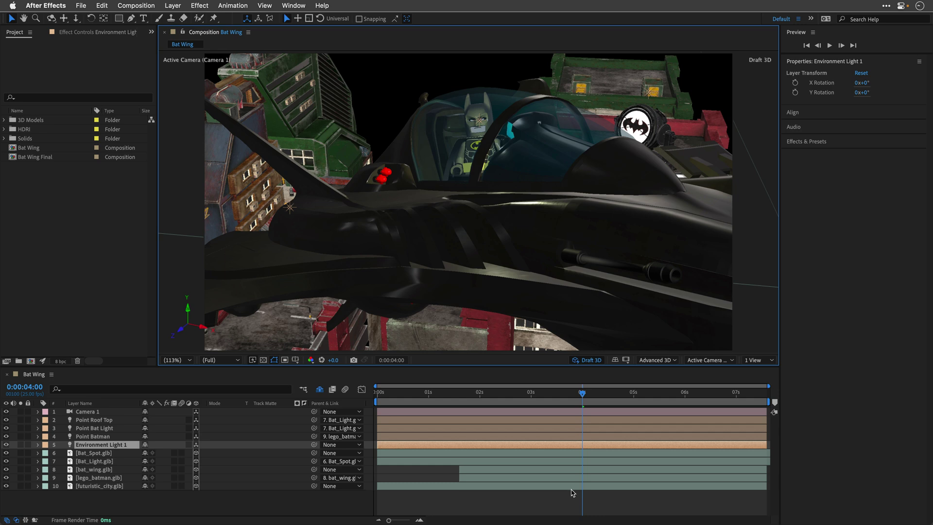
click(588, 362)
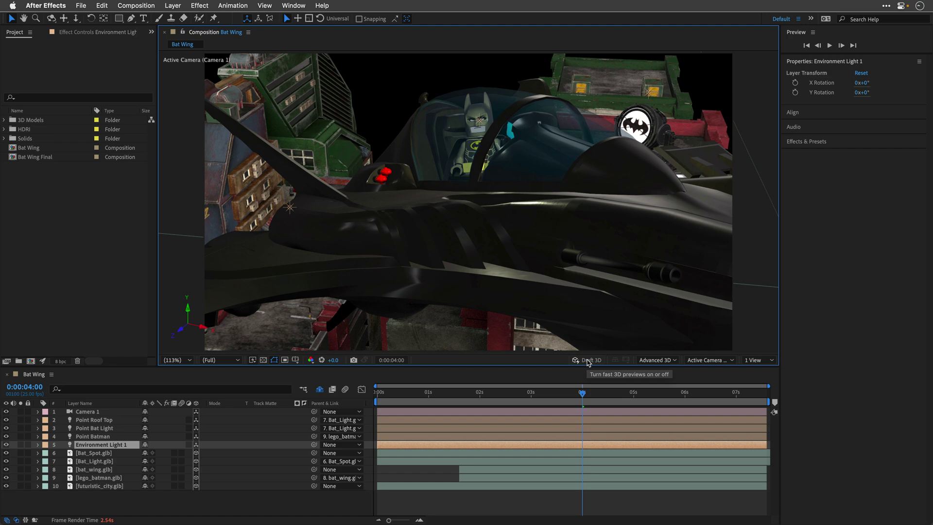
click(588, 362)
click(583, 396)
drag(583, 396, 374, 405)
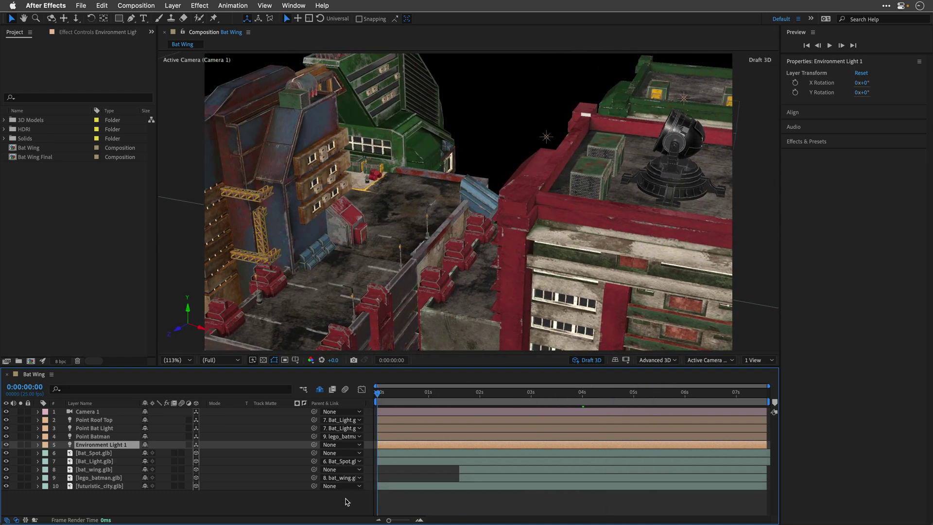
Deselect all layers, expand the HDRI folder and open night_skyline_4k.jpg in the Footage viewer
click(343, 501)
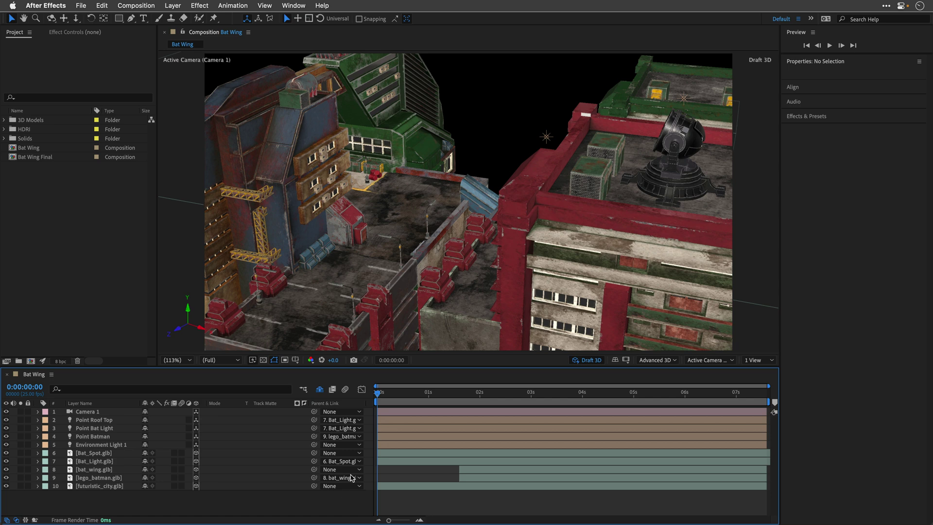
click(5, 130)
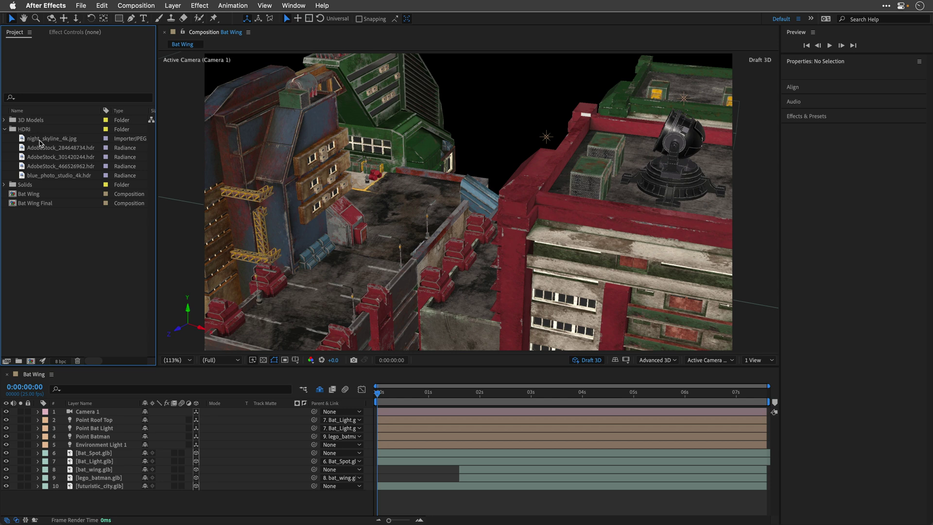
double_click(40, 141)
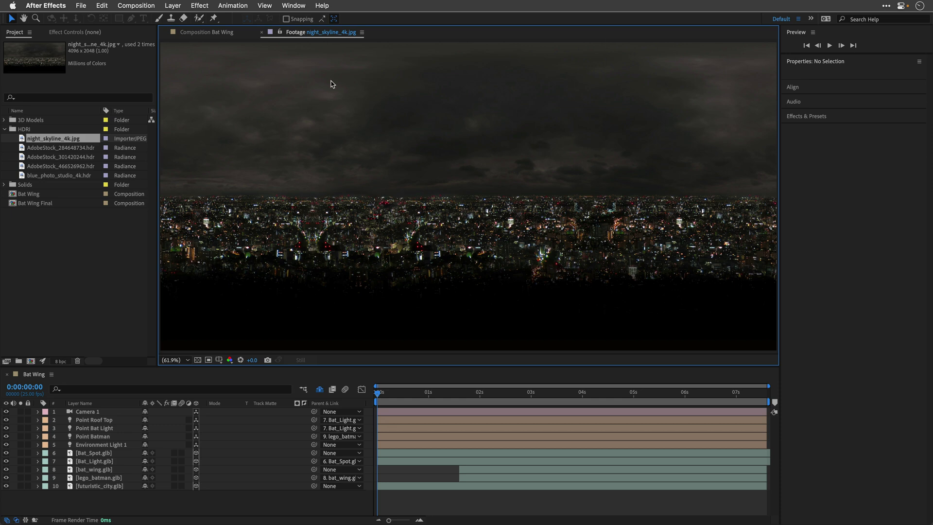
Add night_skyline_4k.jpg to the Bat Wing comp and apply CC Environment to it
click(262, 33)
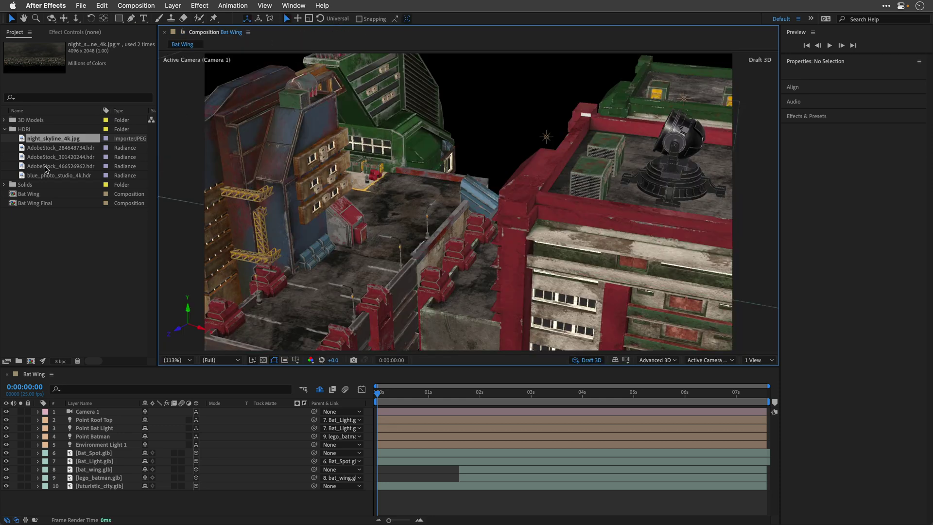
drag(46, 140, 99, 489)
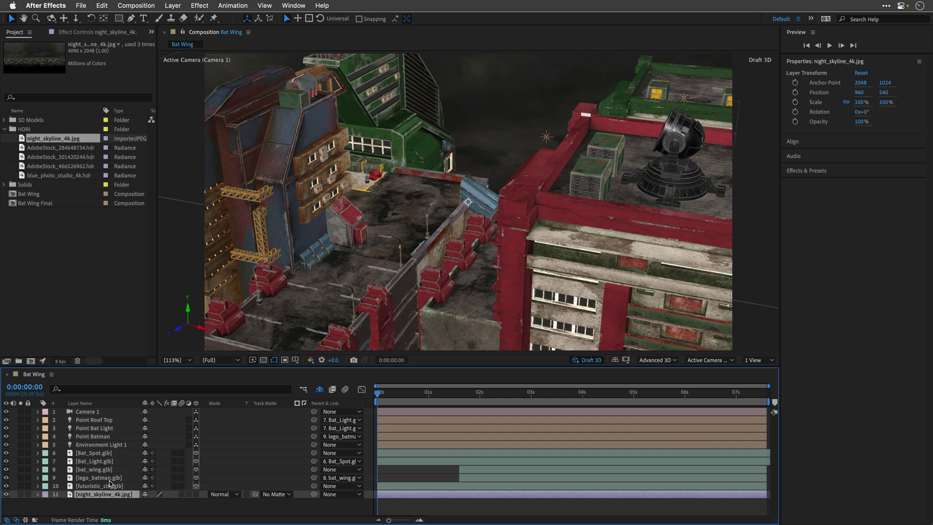
click(200, 6)
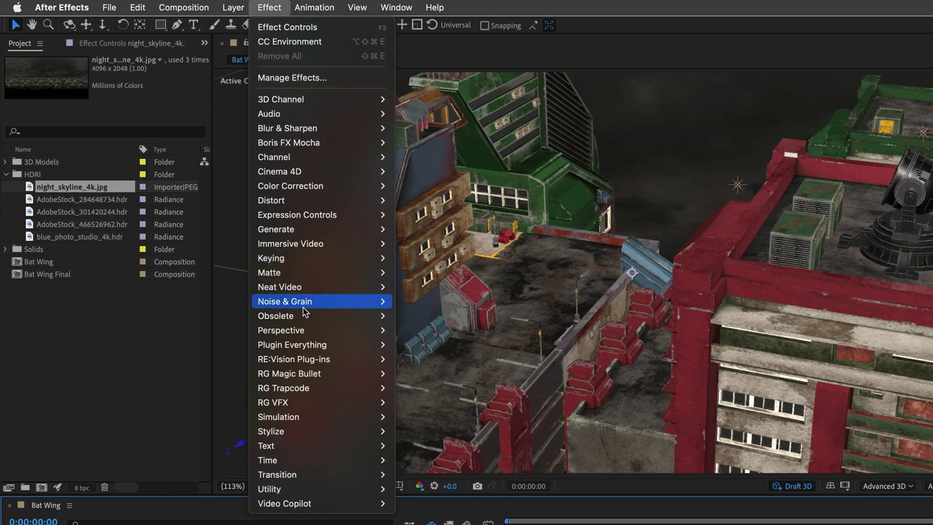
mouse_move(230, 249)
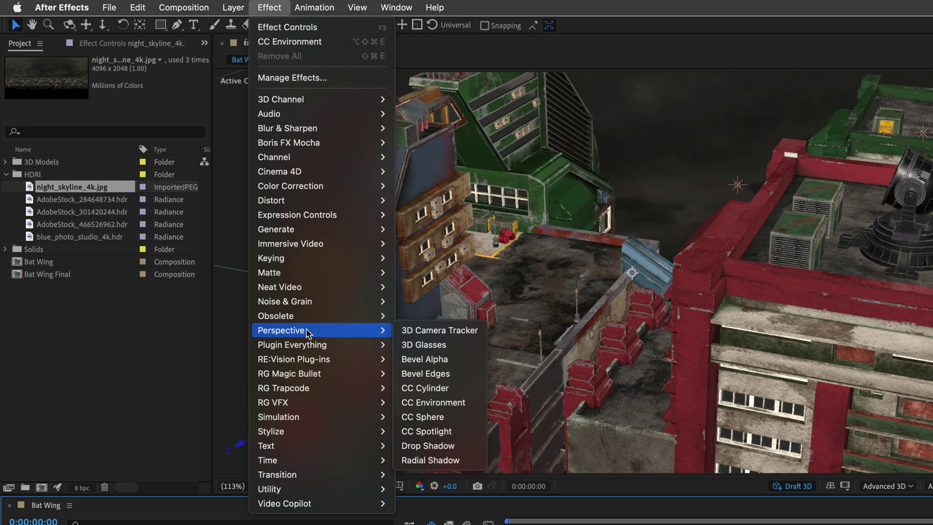
click(433, 404)
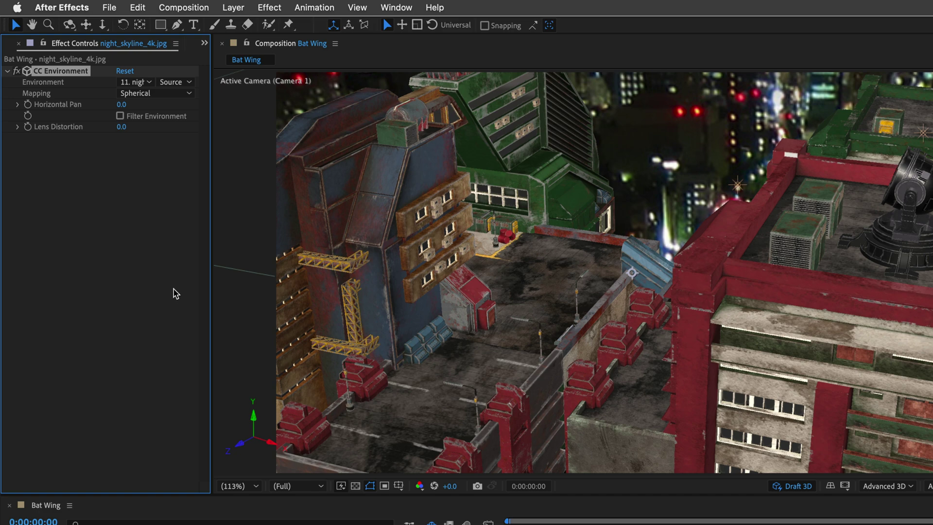
Keep Spherical mapping, set Lens Distortion to 40 and Horizontal Pan to 7.0
click(163, 93)
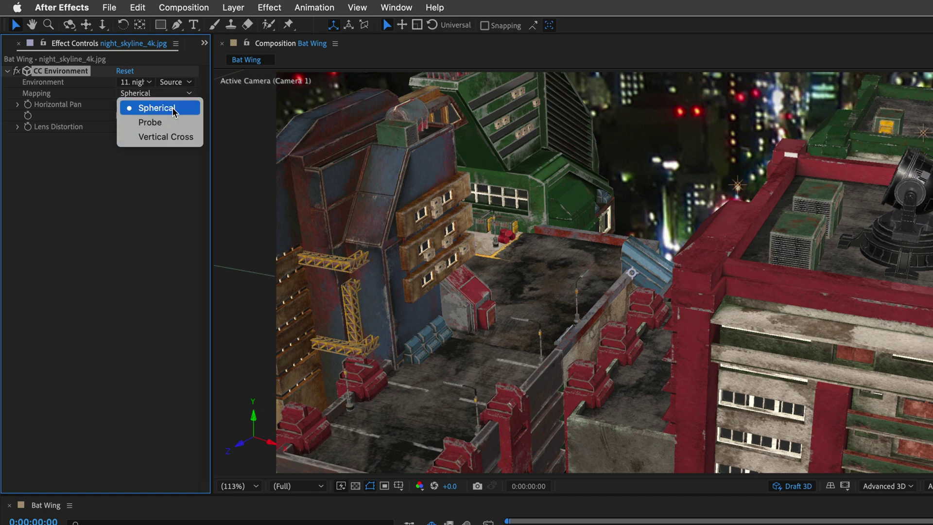
click(167, 108)
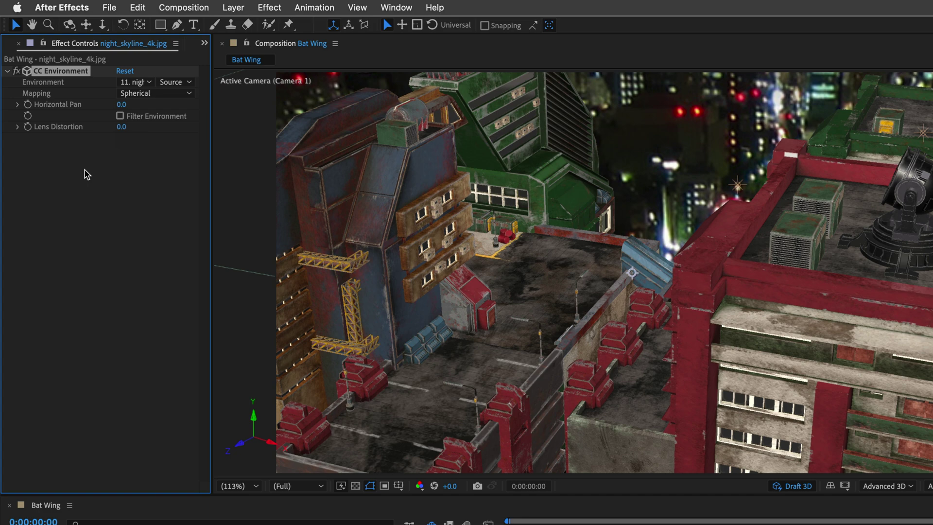
drag(121, 131, 127, 132)
click(127, 130)
text(40)
key(Return)
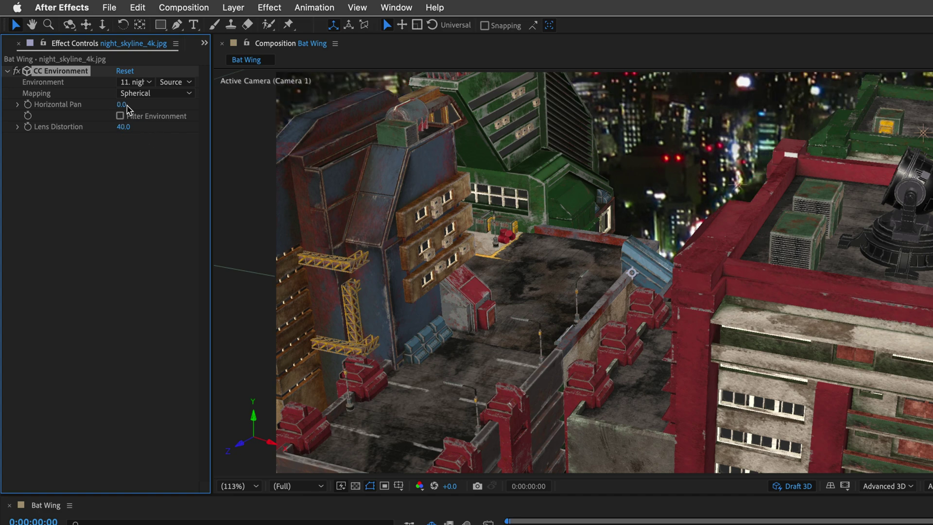
drag(123, 108, 123, 106)
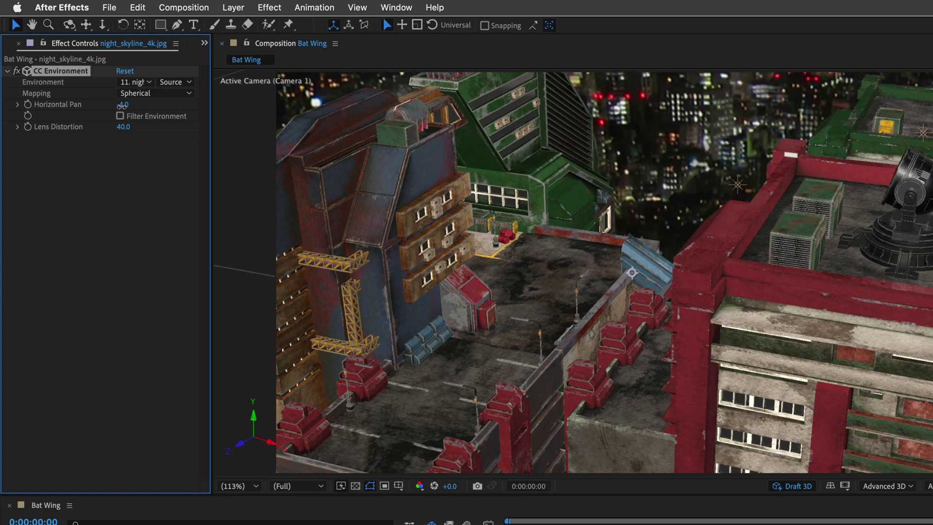
drag(121, 106, 121, 111)
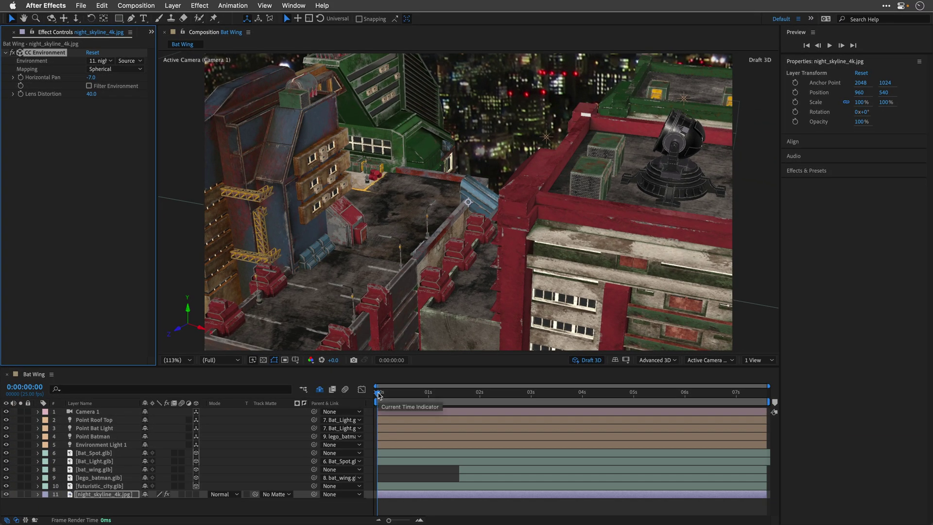
Scrub to check the skyline backdrop, then switch the left panel back to Project
mouse_move(380, 395)
mouse_down()
mouse_move(700, 399)
mouse_move(374, 404)
mouse_up()
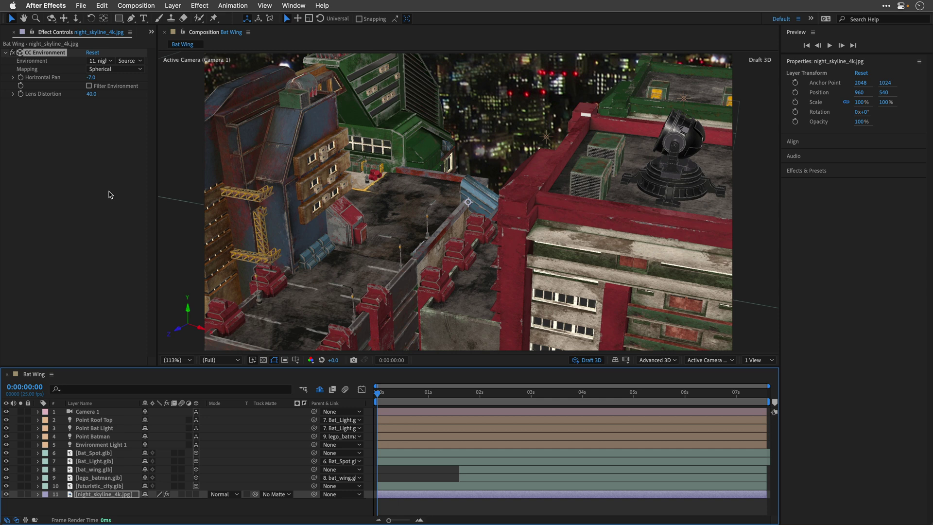
click(151, 32)
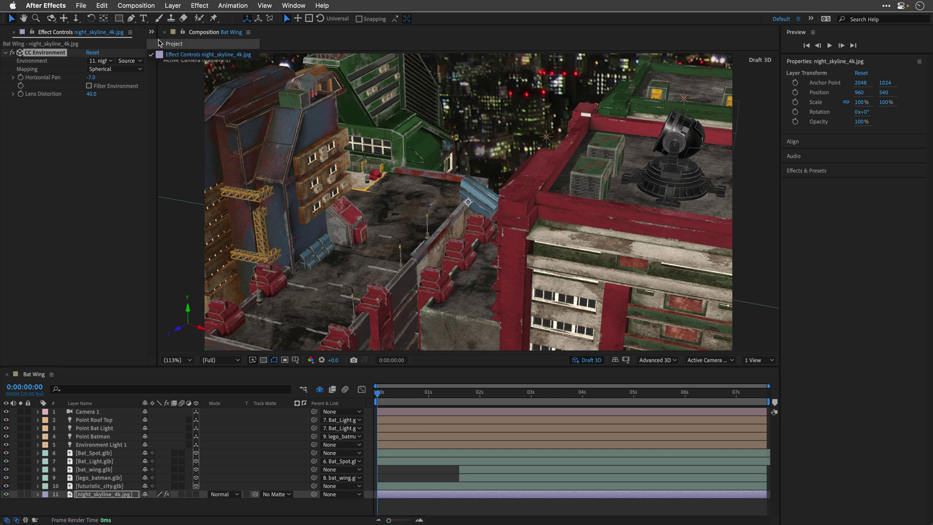
click(159, 43)
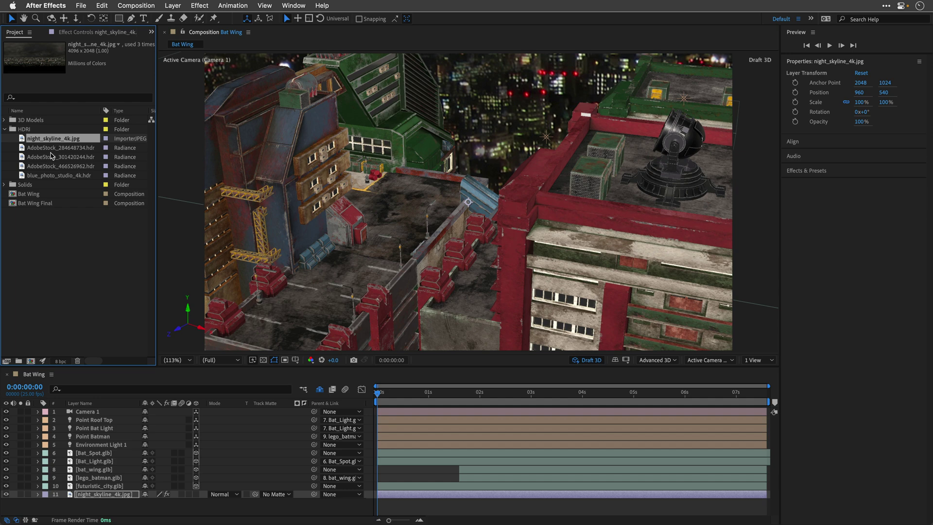
View the four AdobeStock and blue_photo_studio_4k.hdr panoramas in turn, then select all four
click(51, 149)
double_click(51, 150)
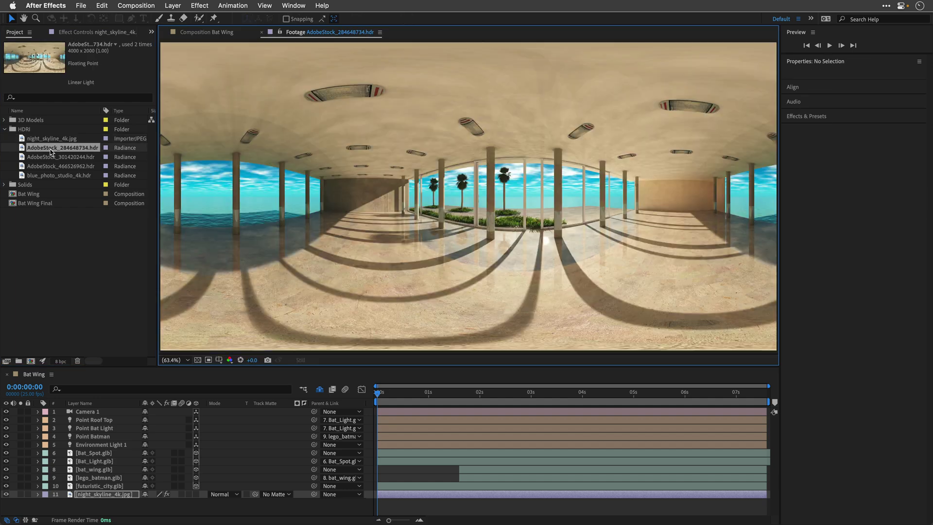
double_click(50, 161)
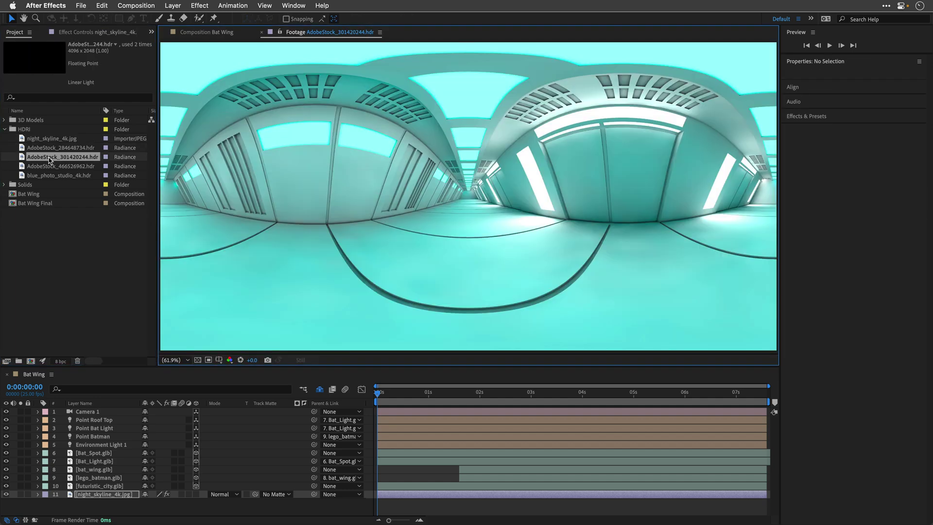
double_click(52, 168)
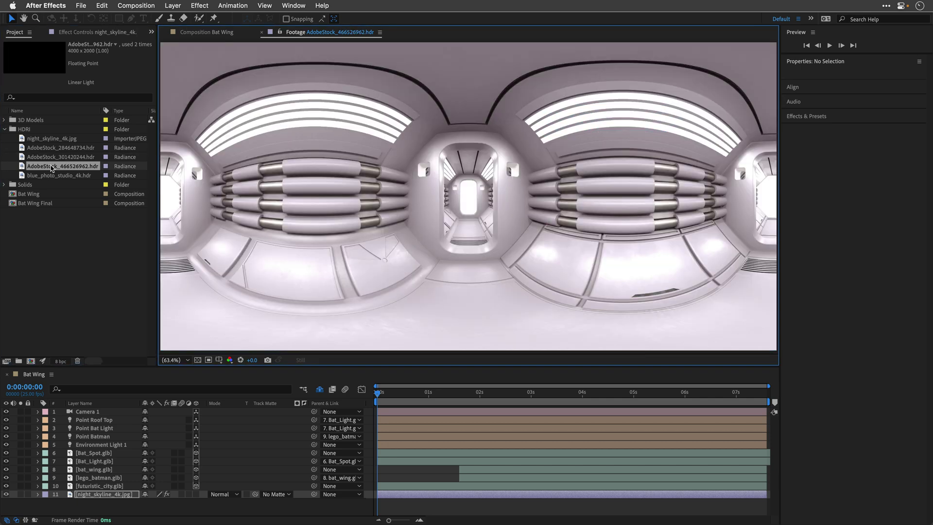
double_click(52, 176)
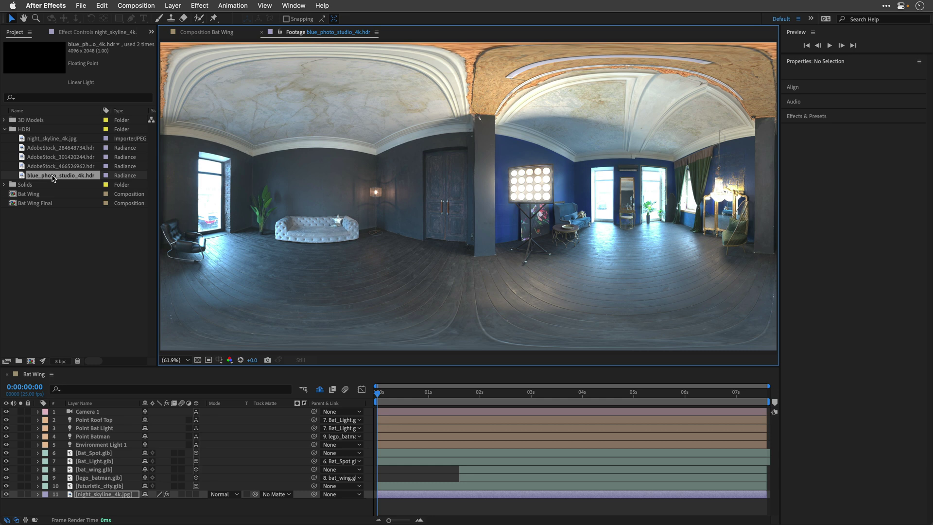
shift+click(46, 151)
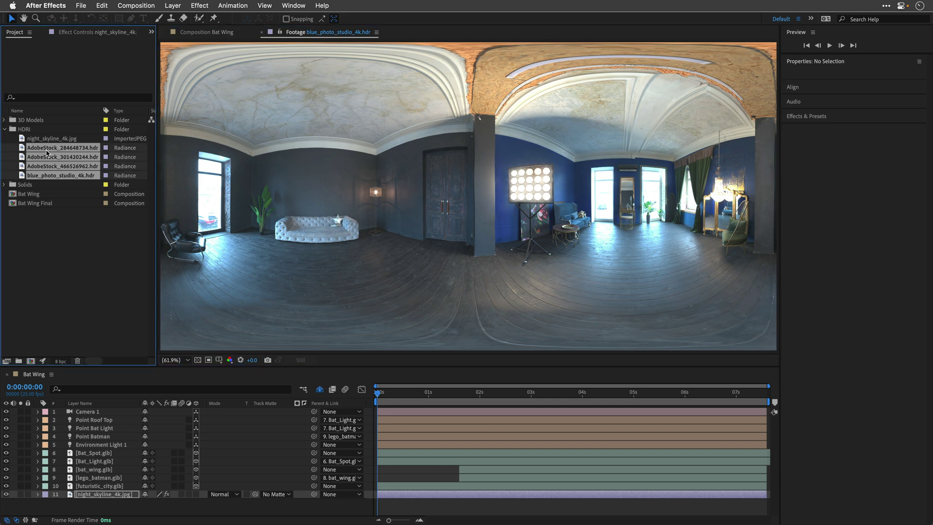
Drag the four HDR panoramas into the Bat Wing timeline as layers 12–15 and hide them
drag(47, 152, 102, 498)
scroll(102, 481, down, 1)
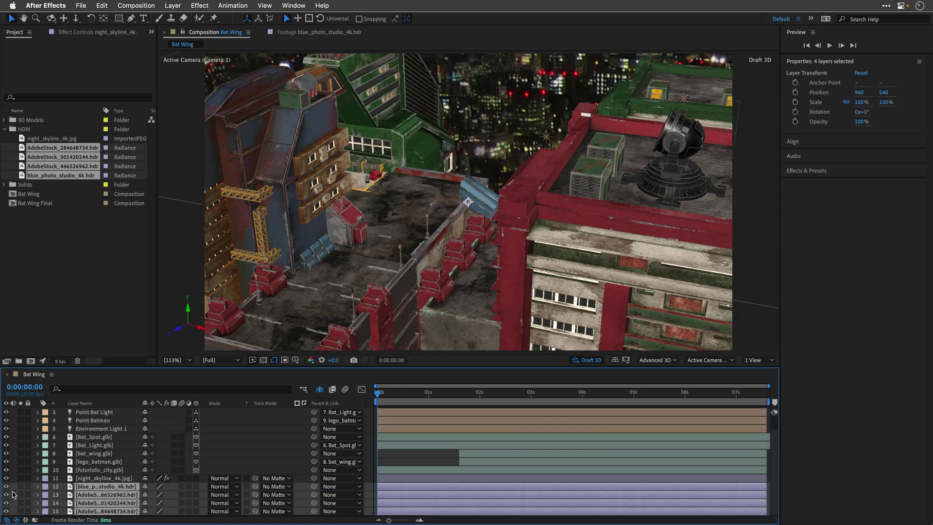
drag(7, 490, 6, 511)
Expose Environment Light 1's Light Options, keep the Default source, and preview back to 0:00:03:24
click(87, 431)
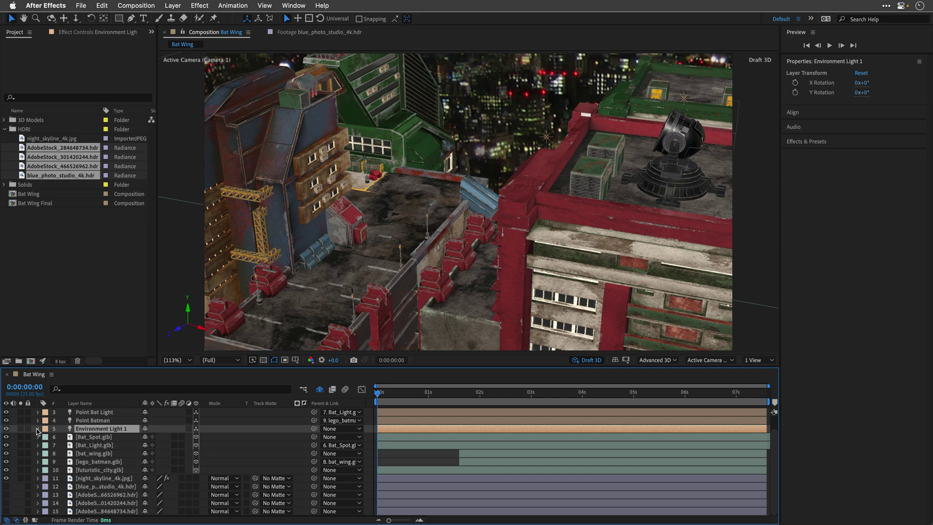
click(38, 429)
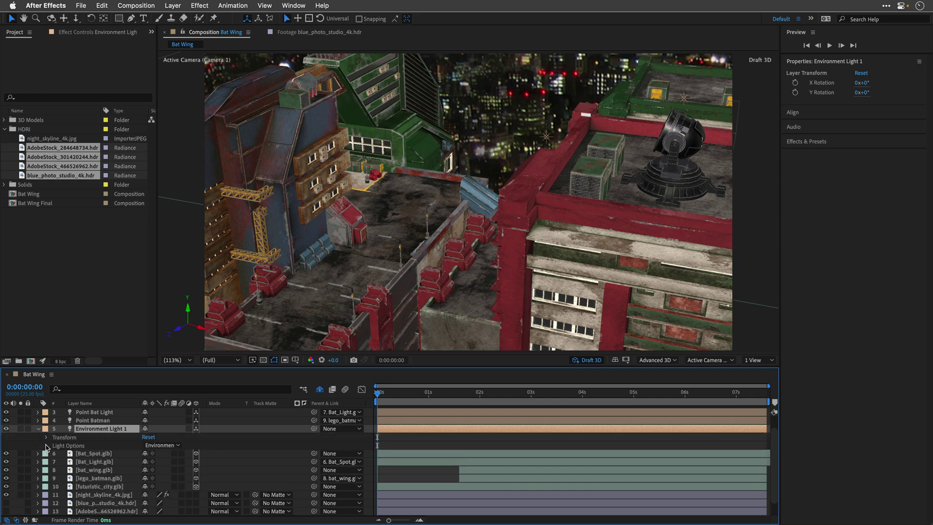
click(46, 446)
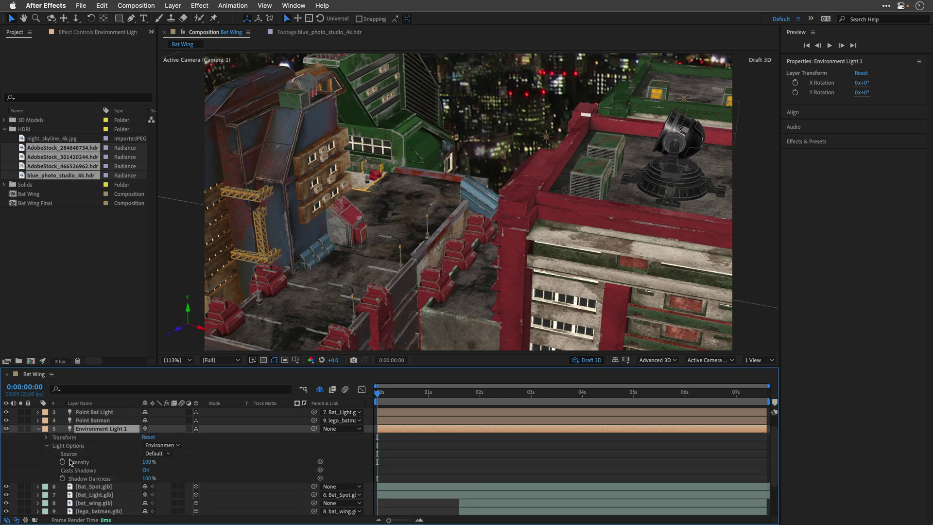
click(161, 457)
click(160, 454)
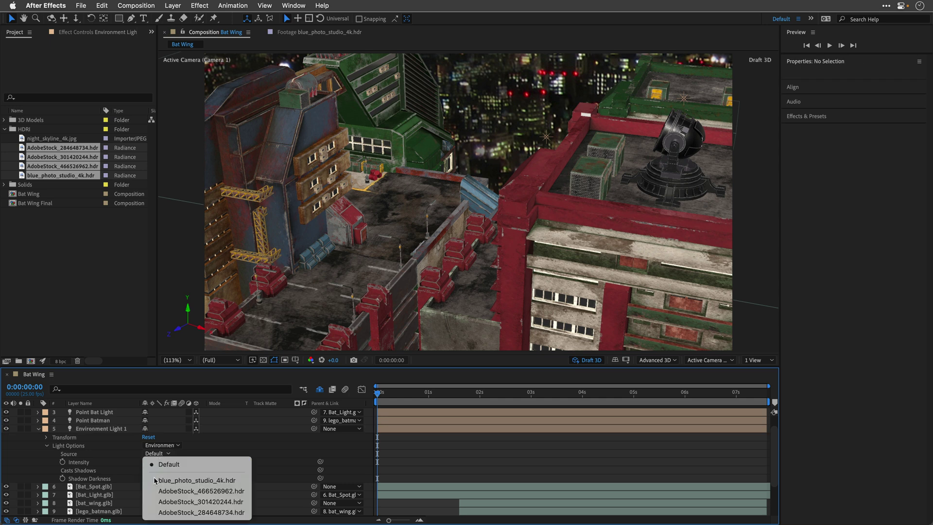
click(280, 442)
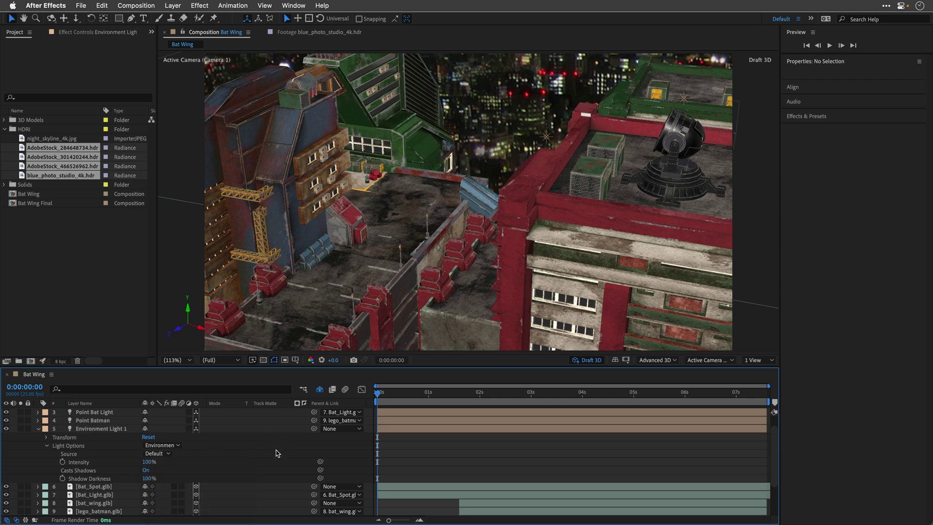
key(space)
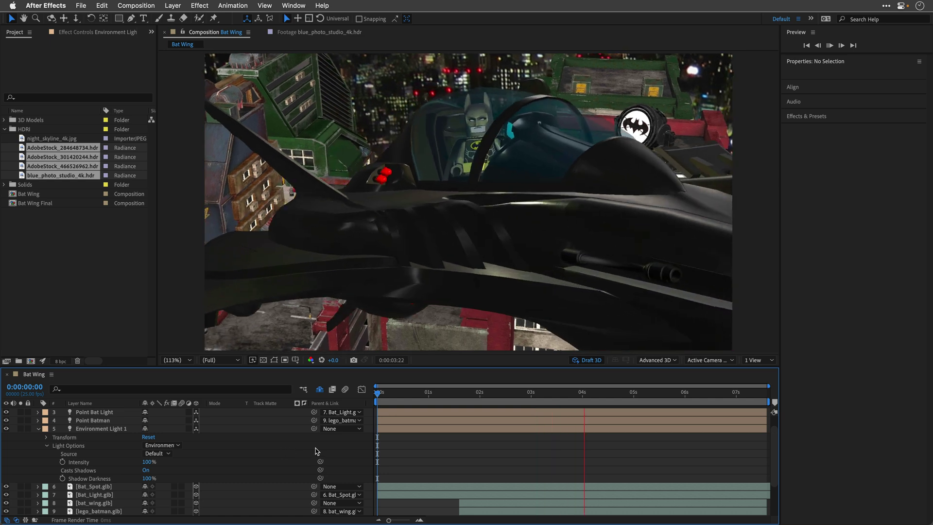
key(space)
drag(627, 396, 580, 402)
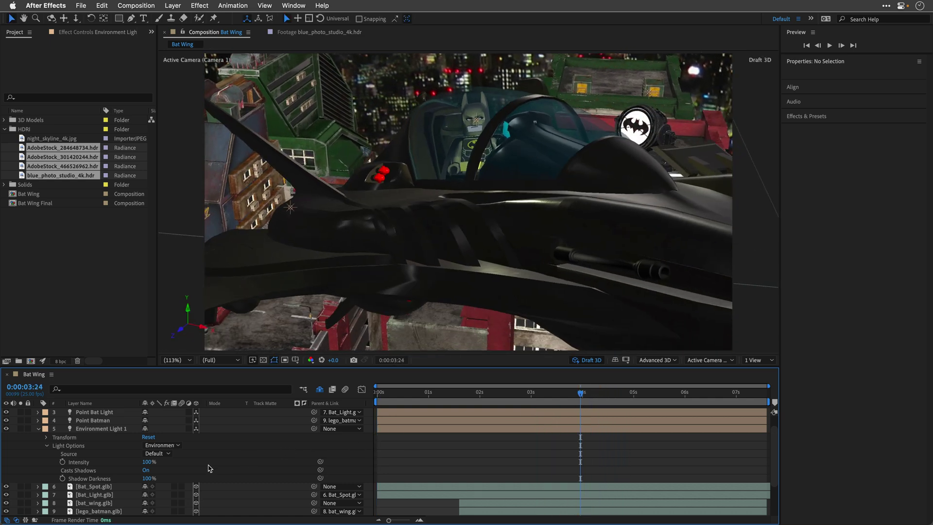
Try blue_photo_studio_4k, AdobeStock_466526962 and AdobeStock_301420244 as Source, ending with AdobeStock_284648734.hdr
click(155, 454)
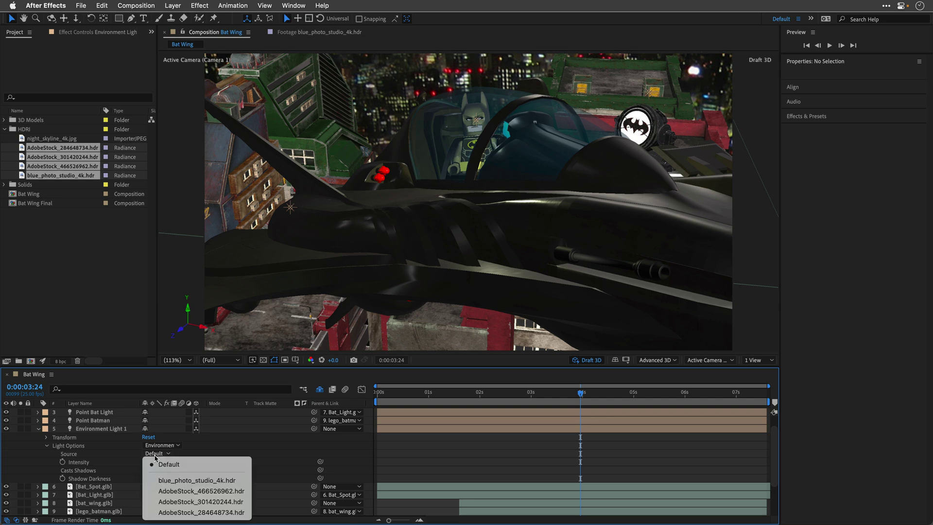
click(154, 483)
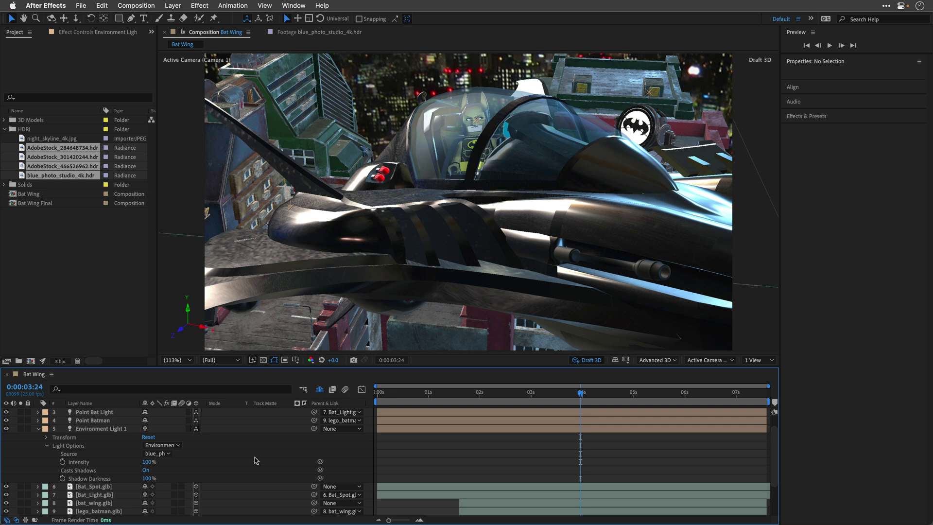
click(158, 454)
click(162, 492)
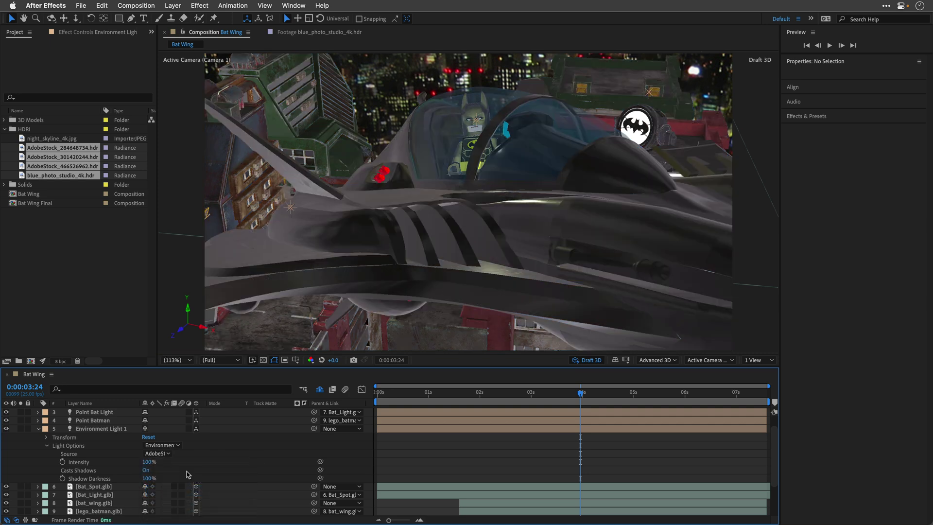
click(162, 454)
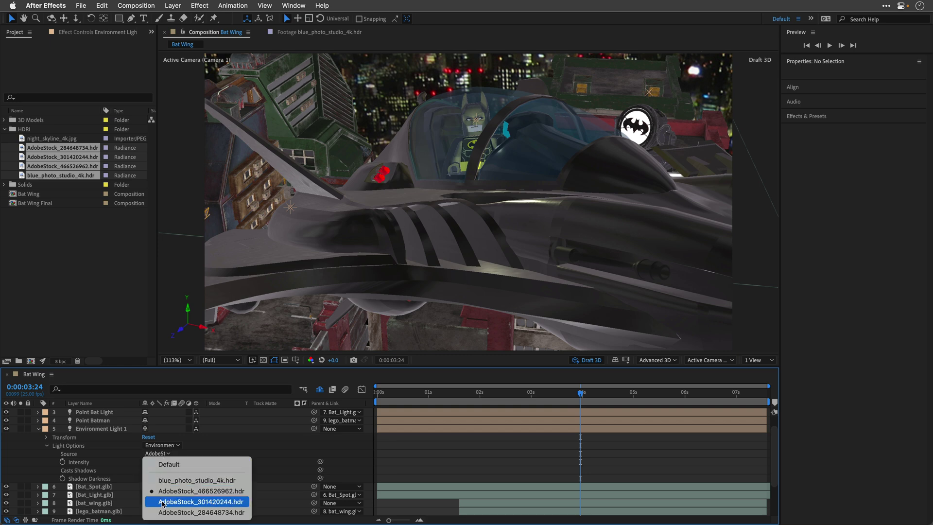
click(234, 467)
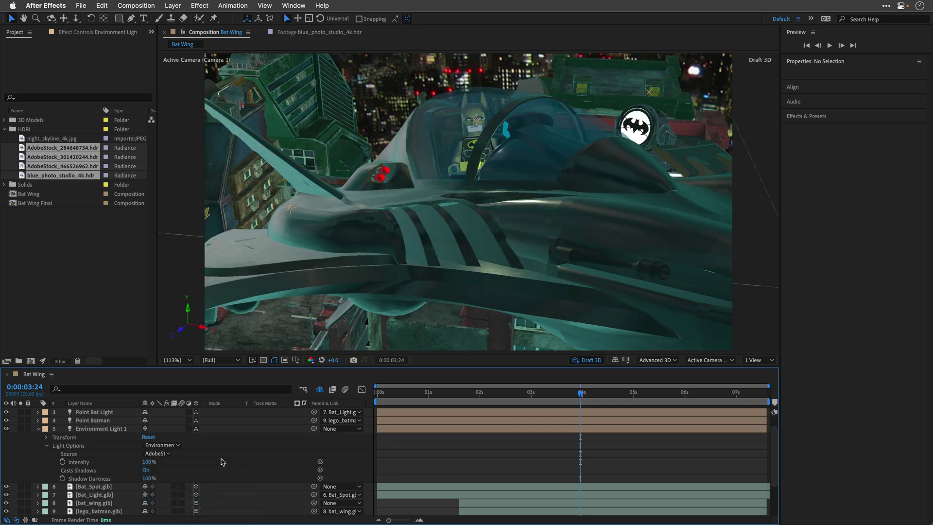
click(166, 454)
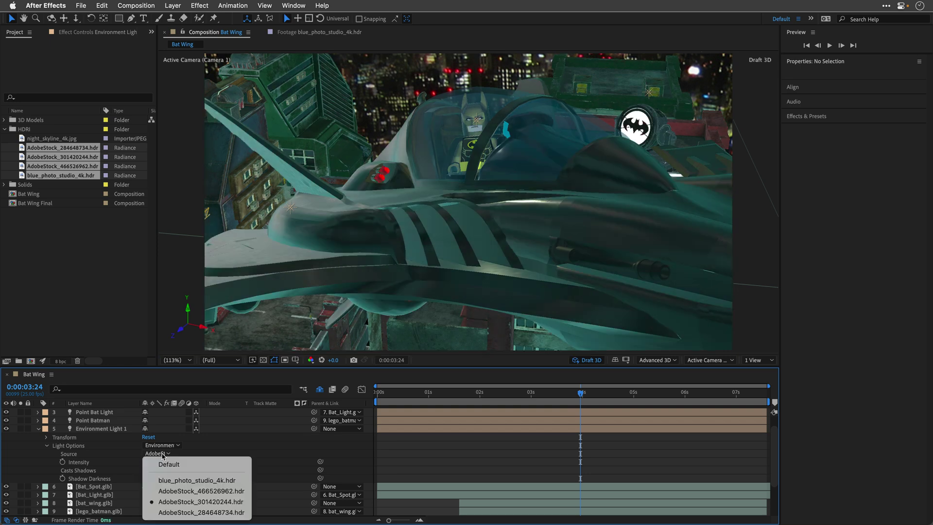
click(164, 514)
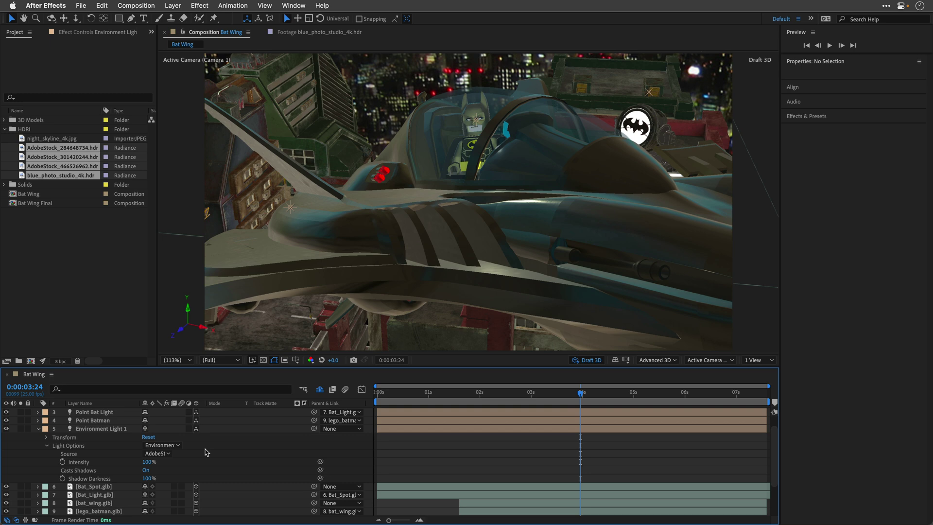
Set Environment Light 1's Source to blue_photo_studio_4k.hdr and rotate it to X 40°, Y 56°
click(47, 438)
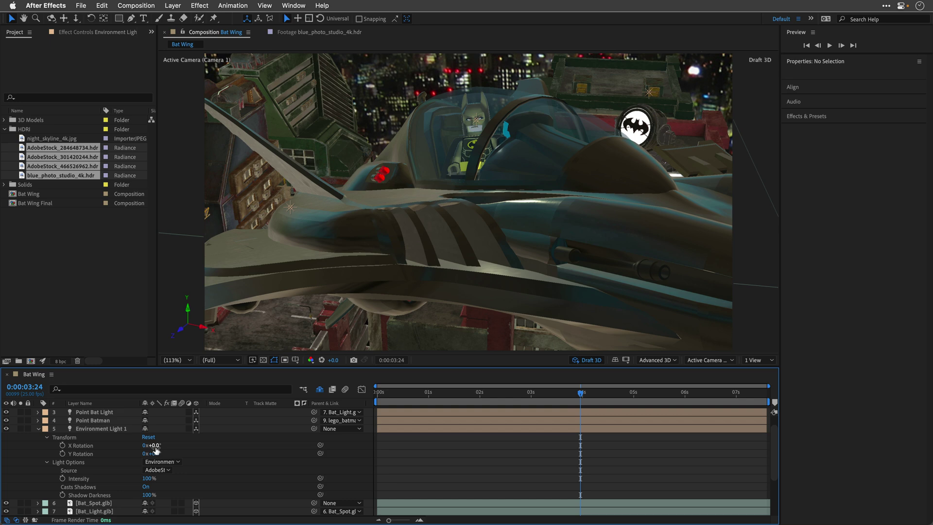
drag(154, 446, 183, 456)
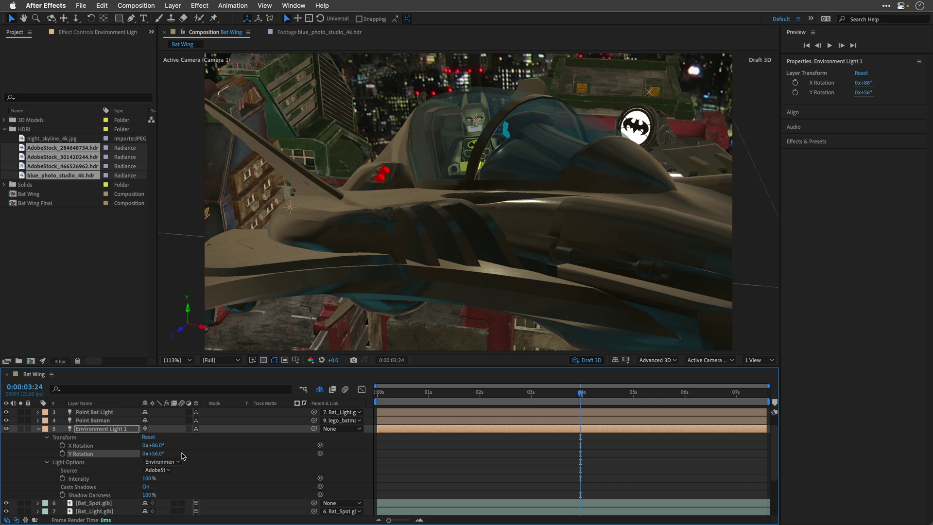
click(164, 469)
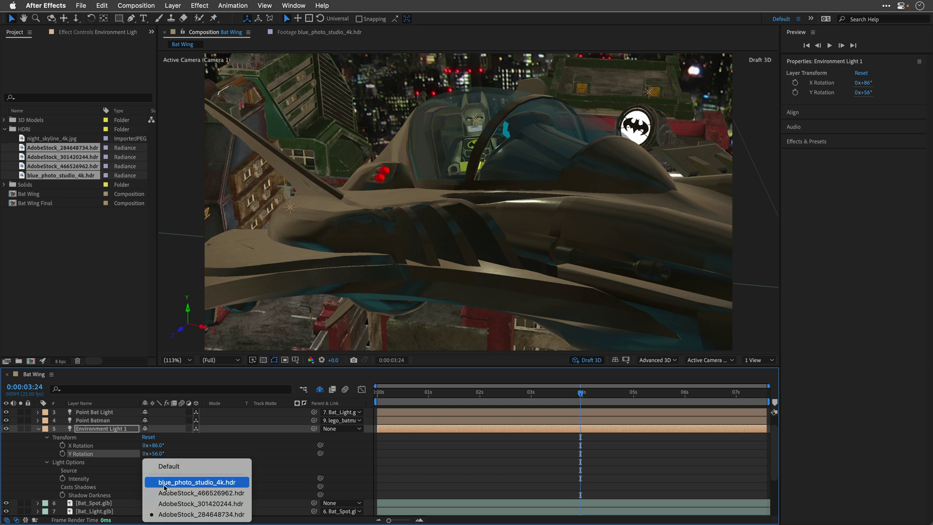
click(164, 486)
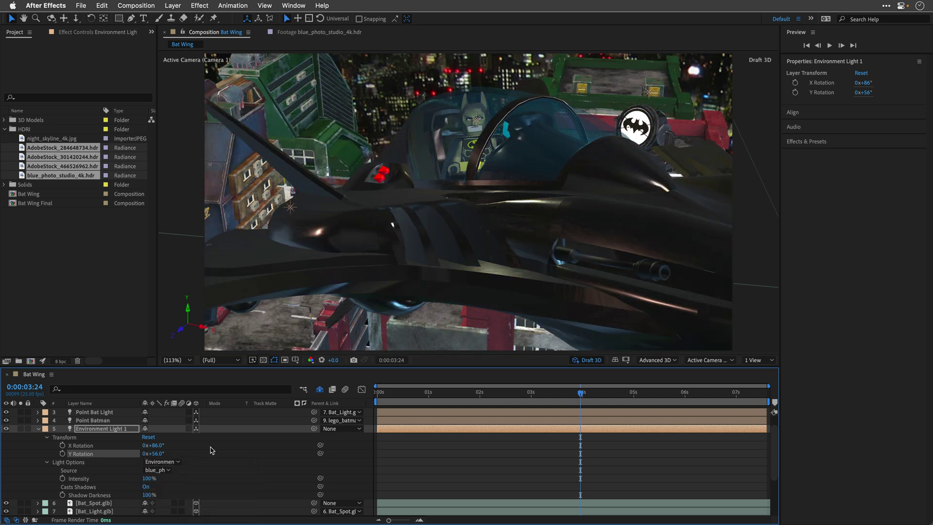
mouse_move(153, 445)
mouse_down()
mouse_move(167, 448)
mouse_move(143, 451)
mouse_move(187, 446)
mouse_move(138, 447)
mouse_up()
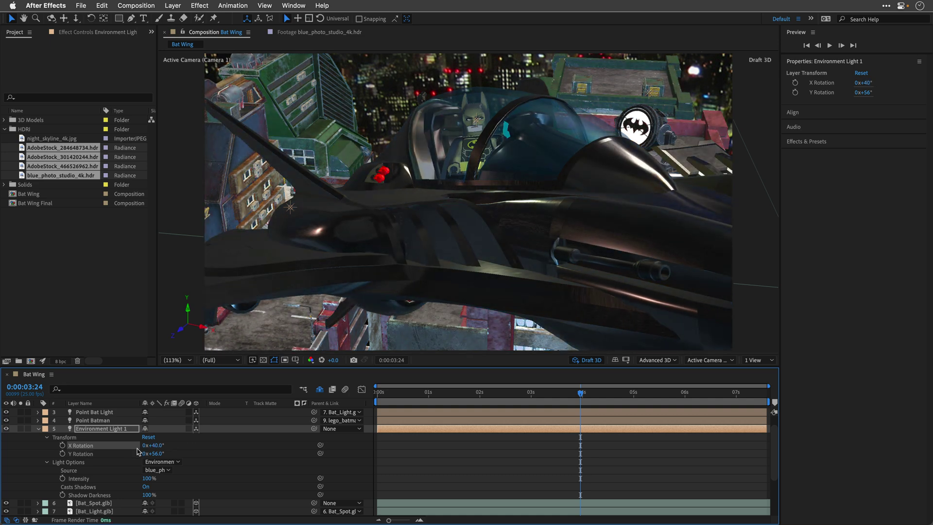
Switch the Source to AdobeStock_301420244.hdr, set X and Y Rotation to 0, and collapse the layer
click(166, 471)
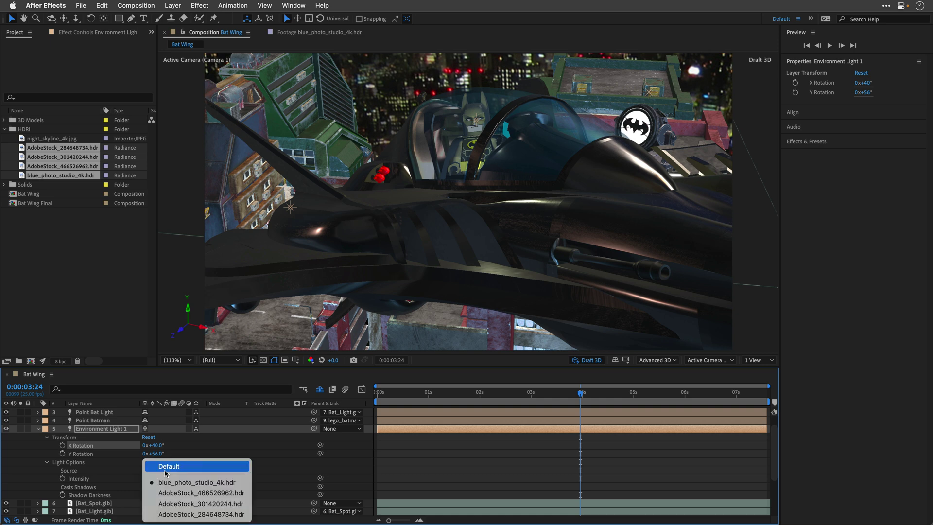
click(169, 504)
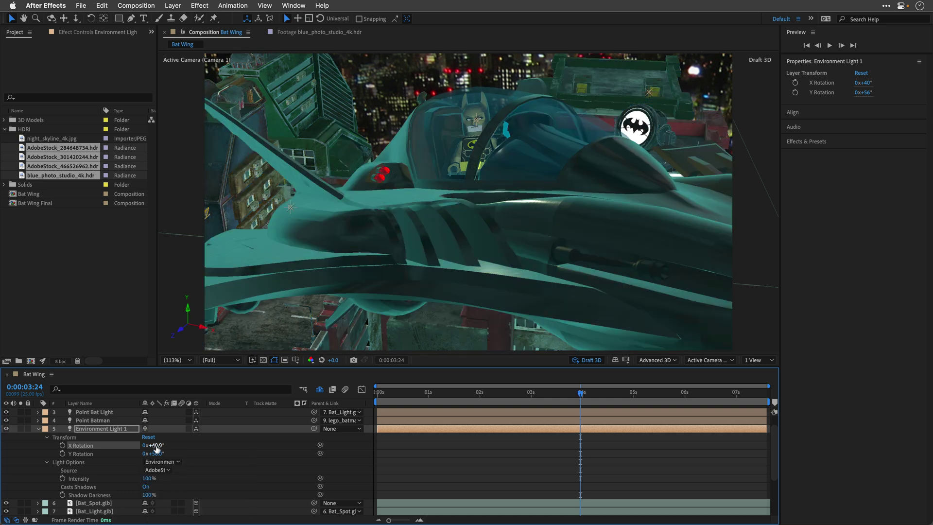
click(155, 445)
text(0)
click(157, 453)
text(0)
key(Return)
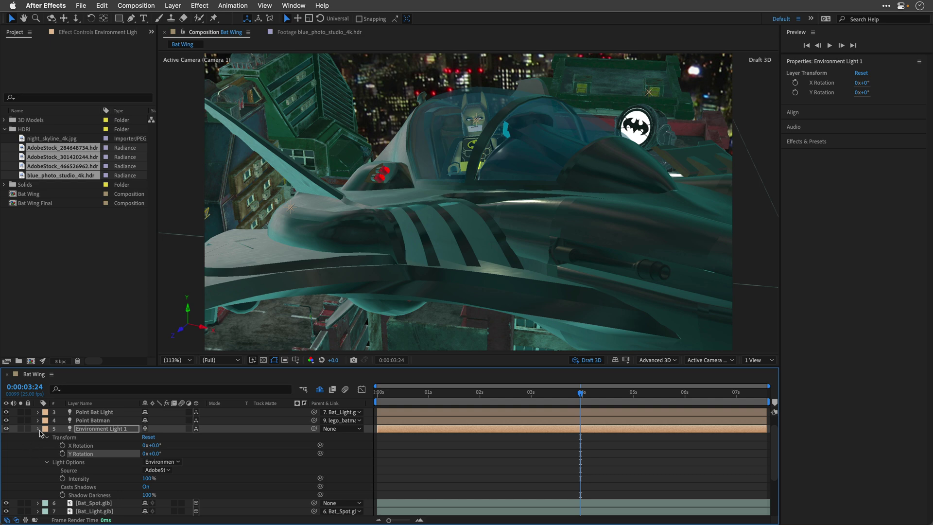
click(38, 429)
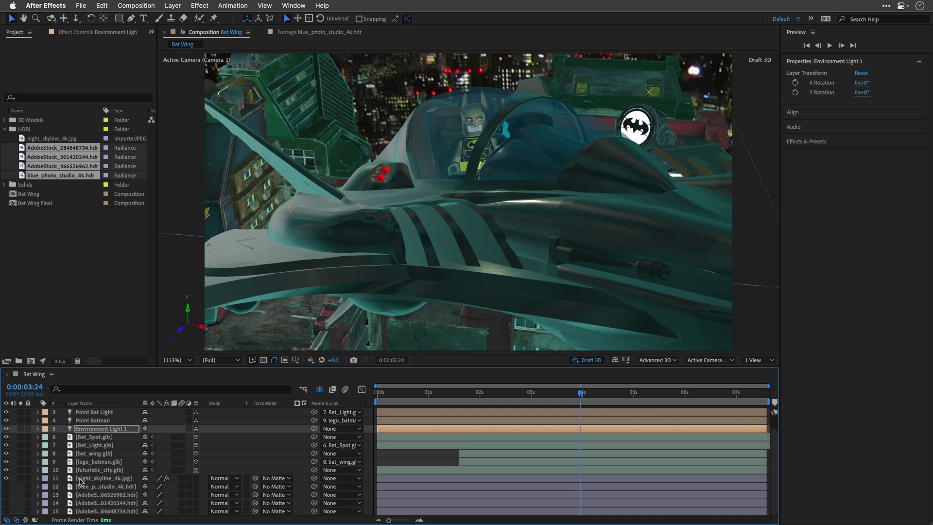
Add Color Link to night_skyline_4k.jpg, sampling layer 14 AdobeStock_301420244.hdr in Soft Light mode
click(84, 479)
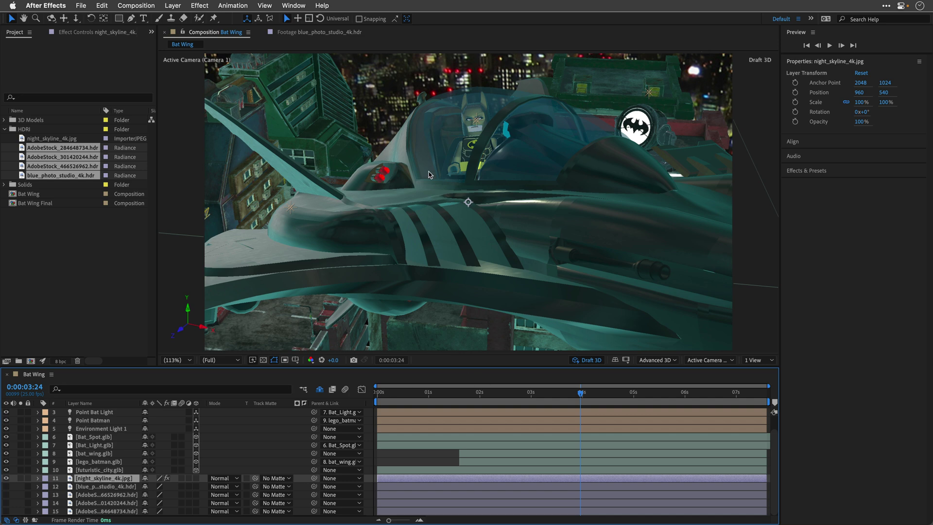
drag(441, 396, 379, 396)
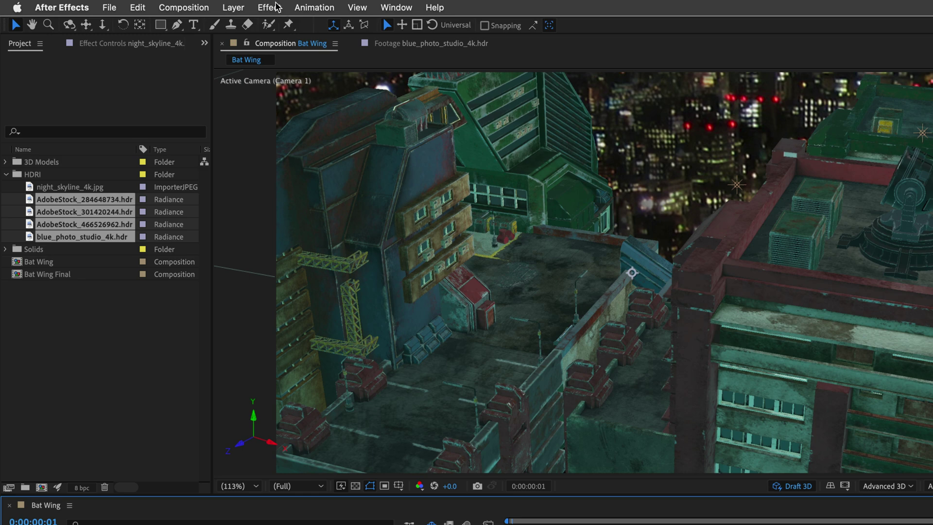
click(276, 7)
mouse_move(293, 186)
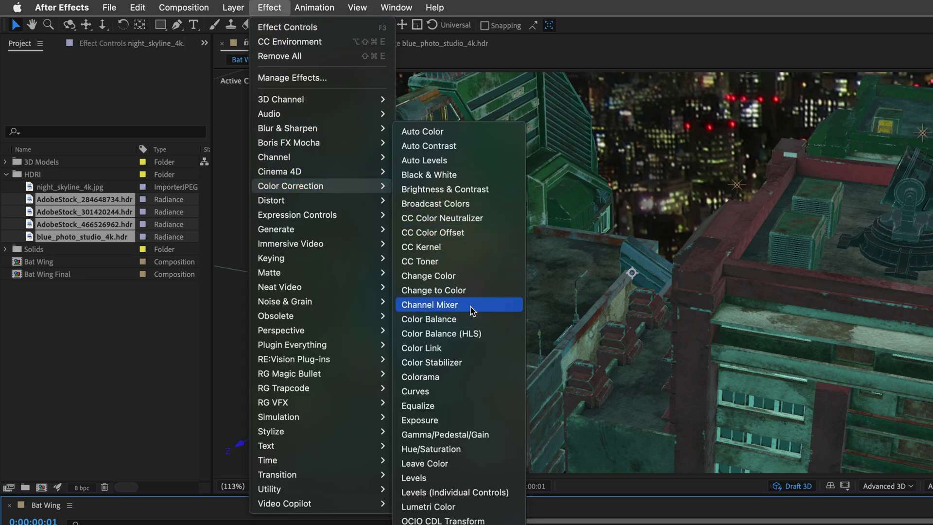
click(467, 348)
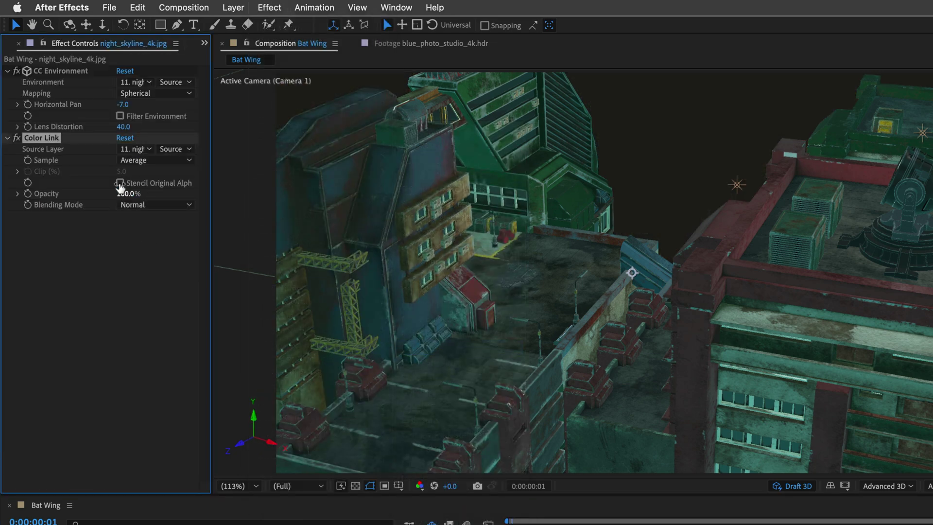
click(143, 152)
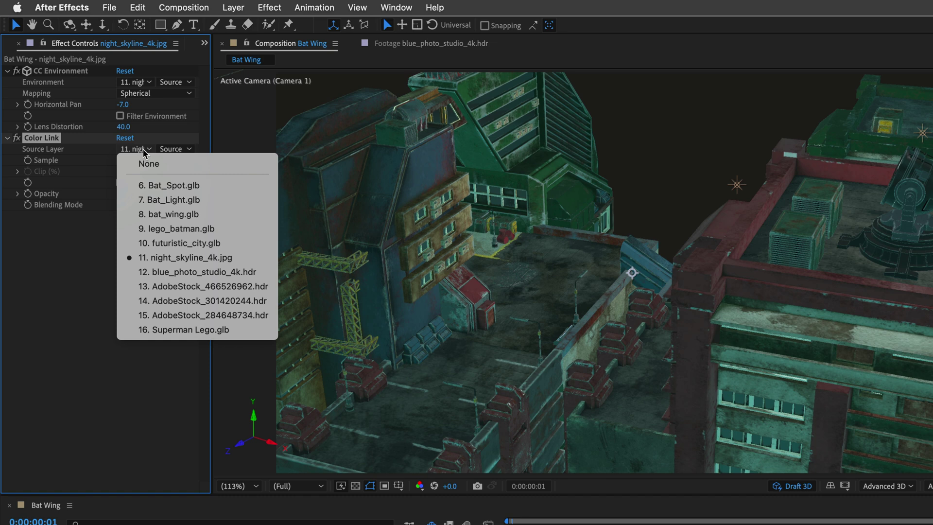
click(150, 301)
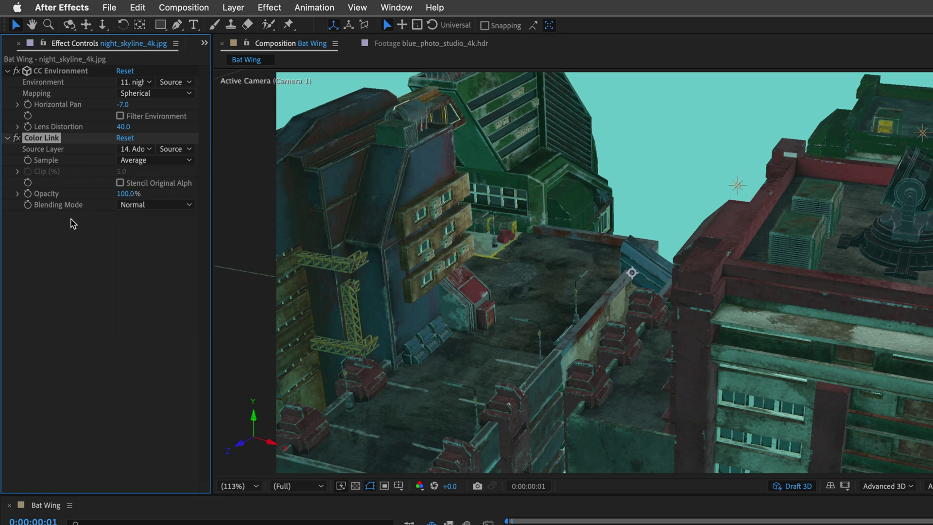
click(144, 206)
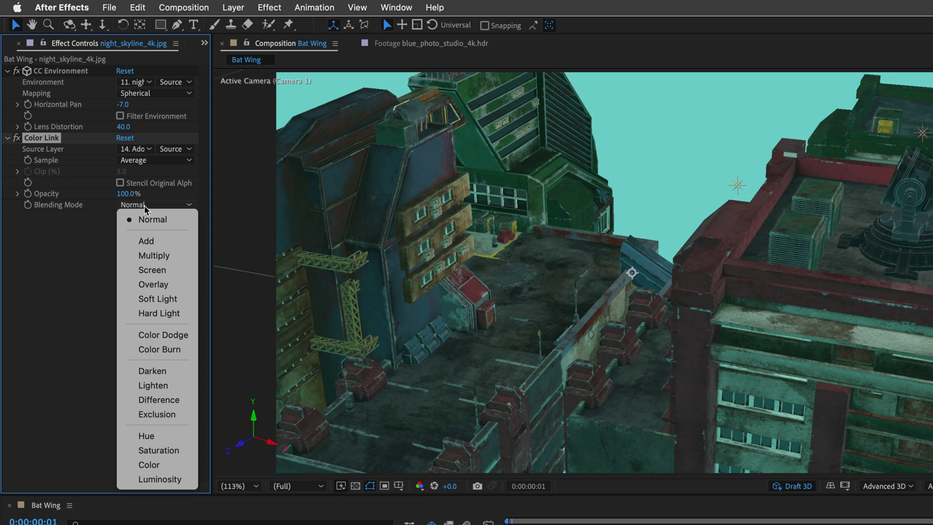
click(144, 300)
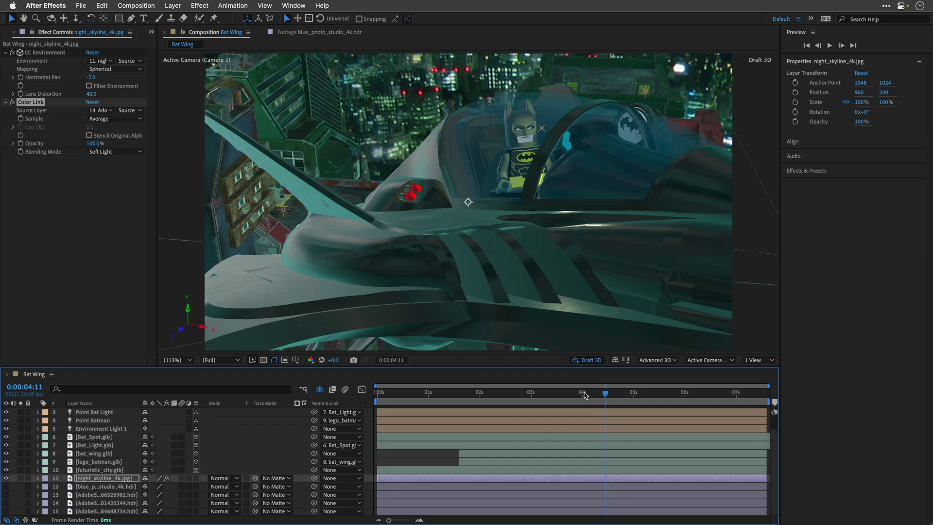
Open Bat Wing's Composition Settings to the 3D Renderer section showing Advanced 3D
key(super+k)
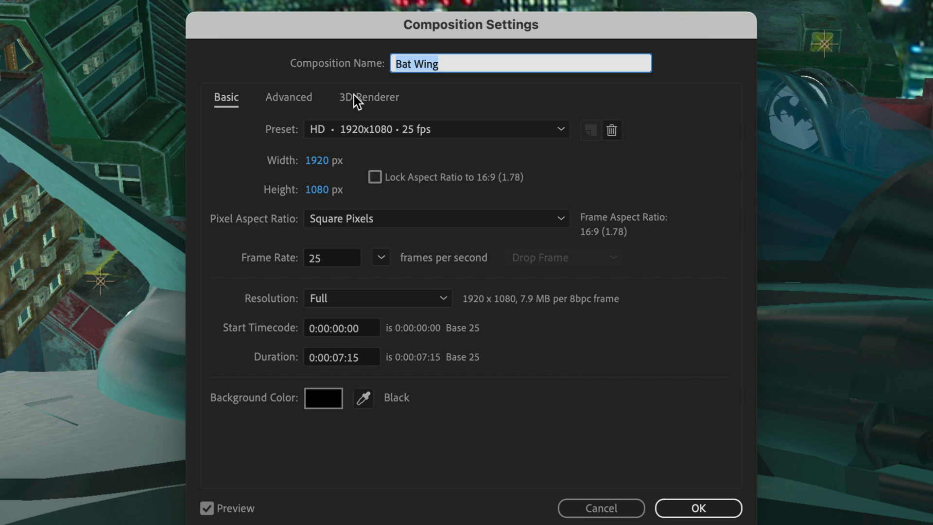
click(354, 97)
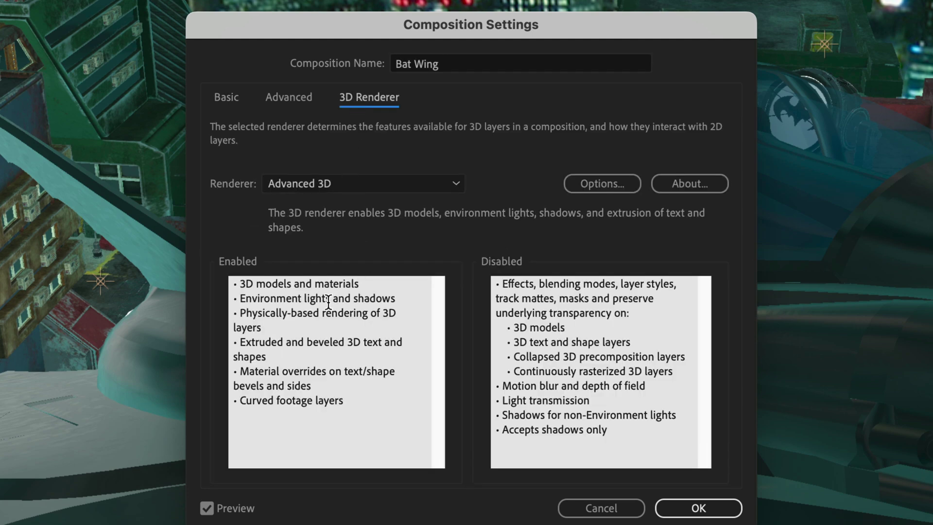
drag(233, 276, 259, 313)
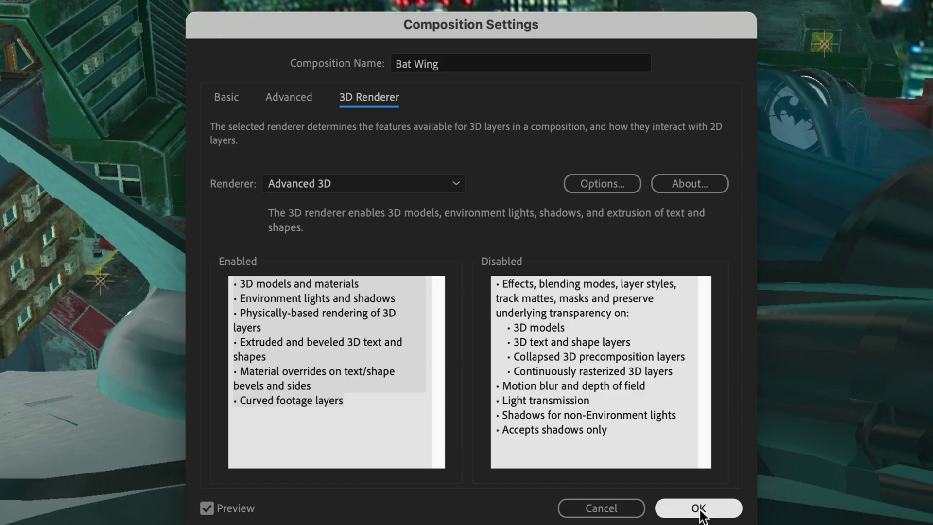
Close Composition Settings, return to 0:00:01:07, and toggle Bat_Spot.glb's visibility off and on
click(698, 508)
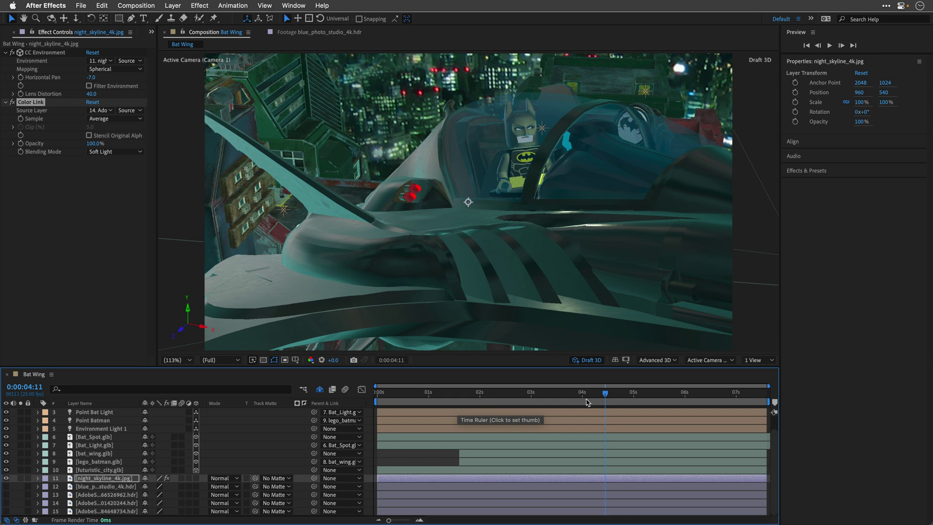
drag(591, 399, 443, 401)
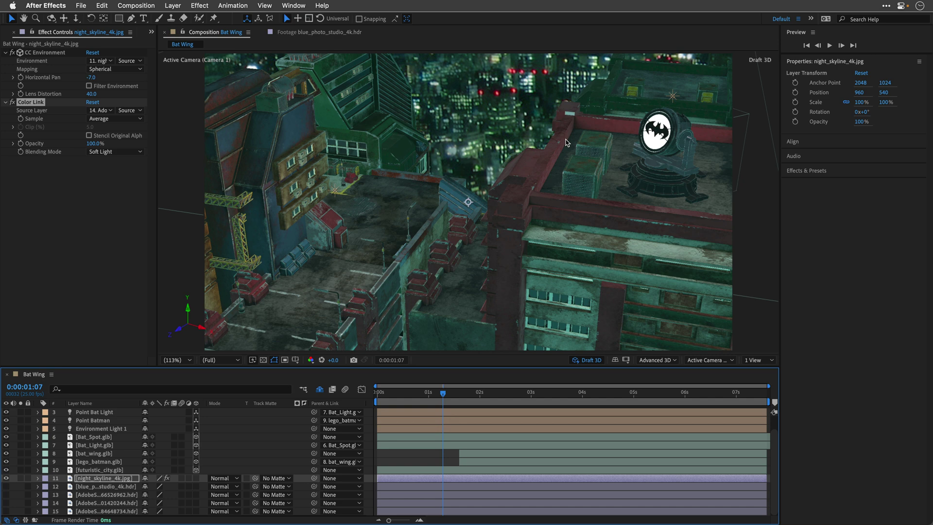
click(94, 439)
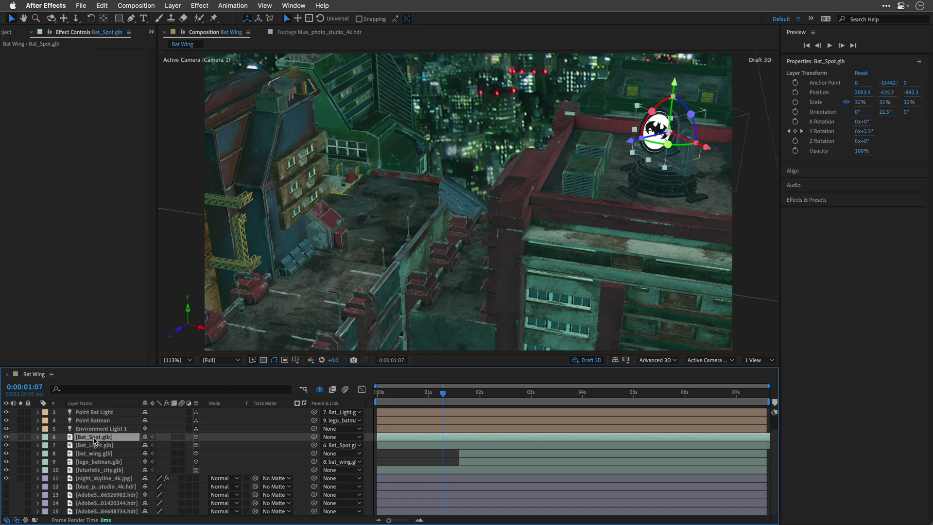
click(6, 437)
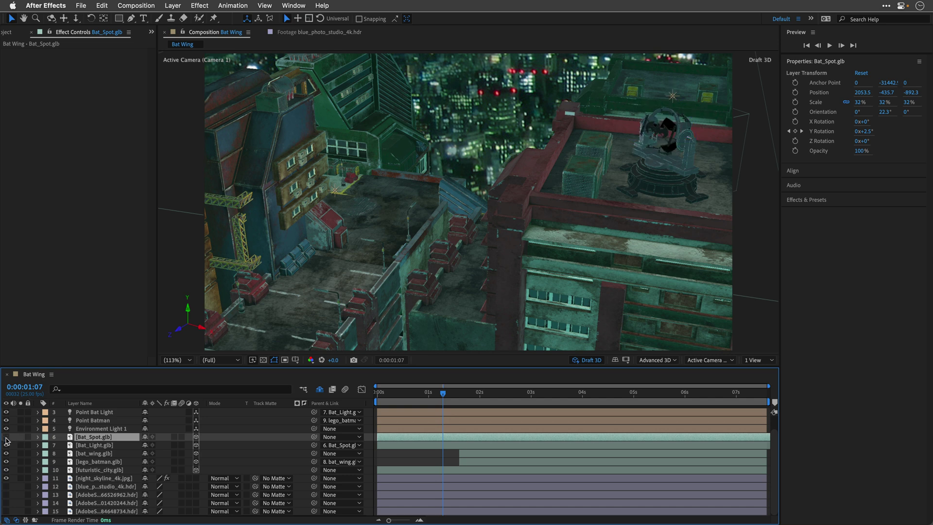
click(6, 437)
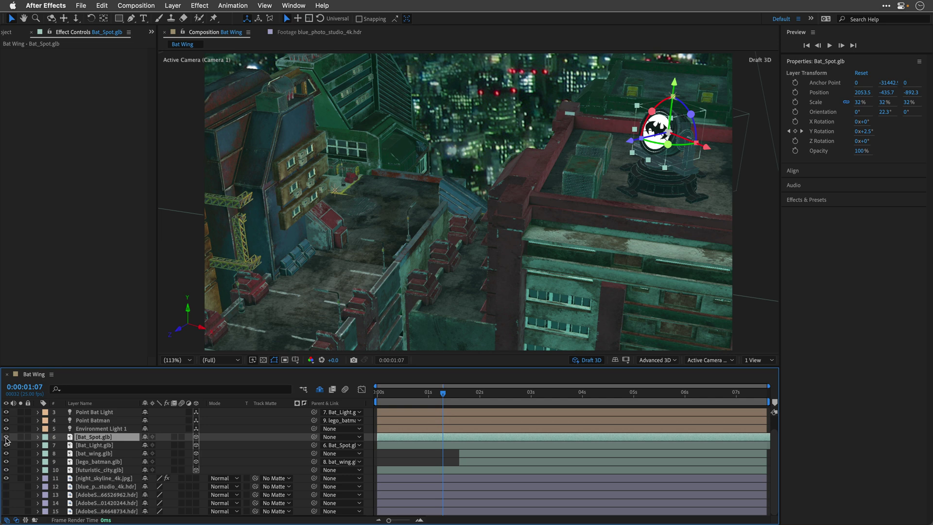
Create a comp-sized 1920×1080 solid named Light Rays in the Bat Wing comp
click(200, 6)
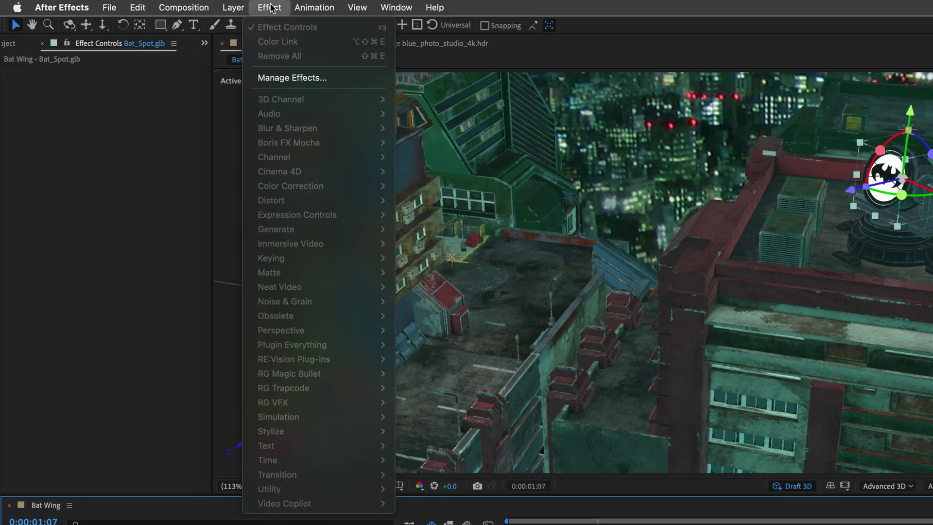
click(270, 7)
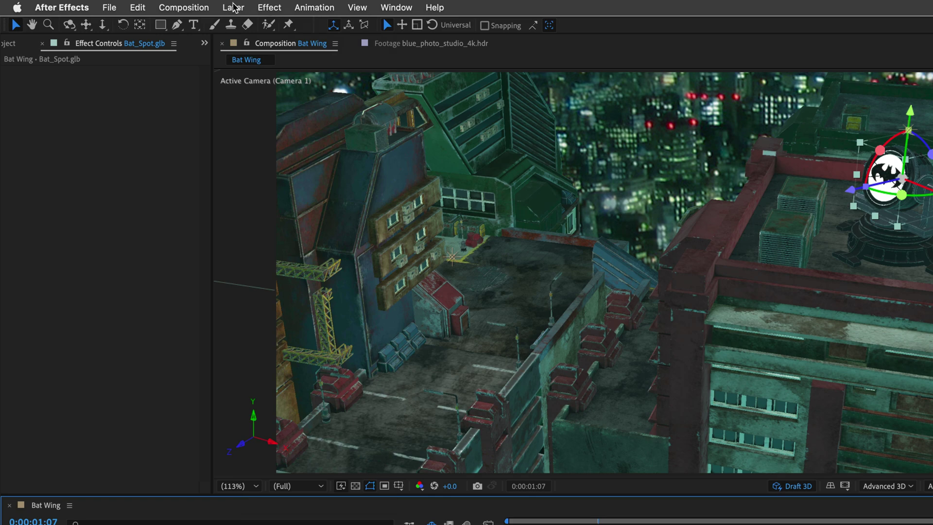
click(234, 7)
mouse_move(236, 27)
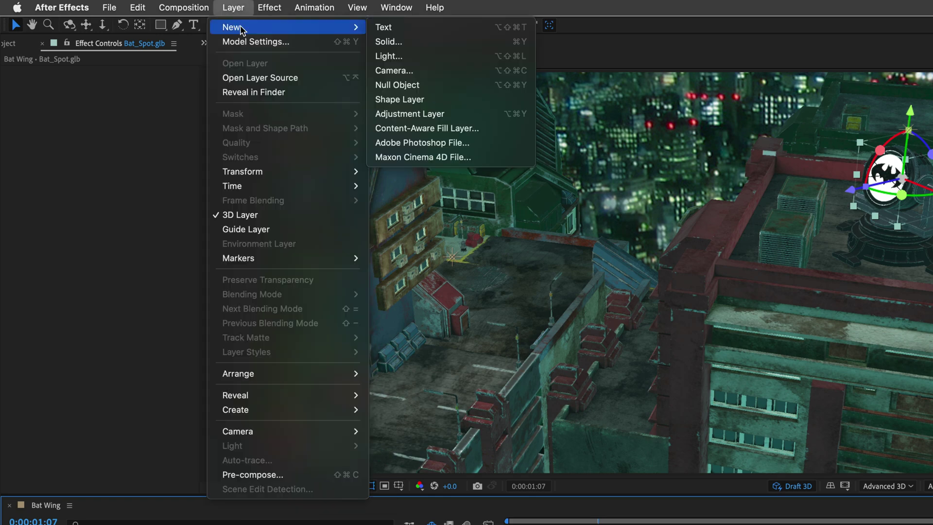
click(389, 42)
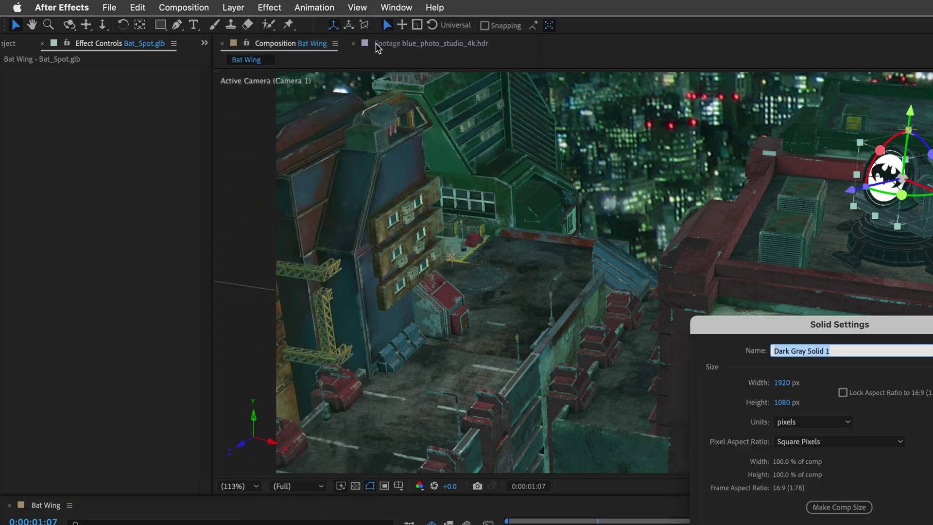
text(Light Rays)
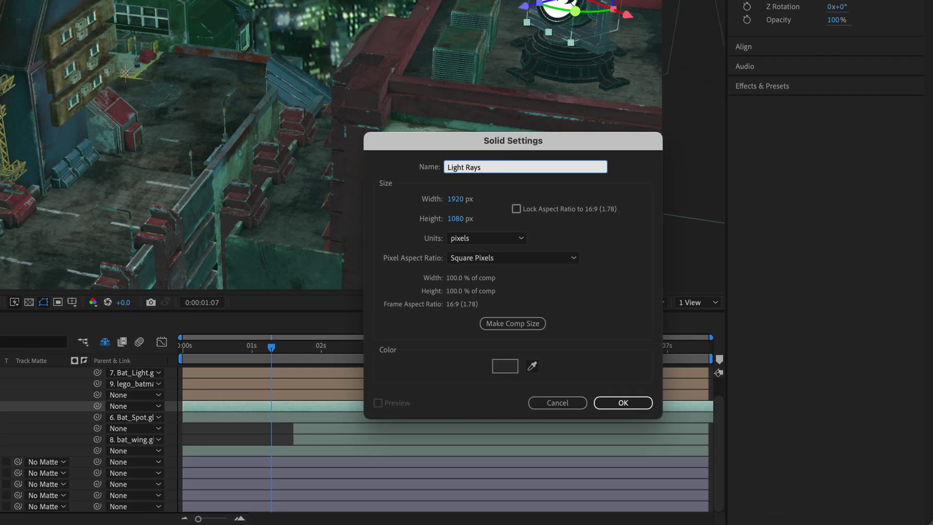
click(499, 322)
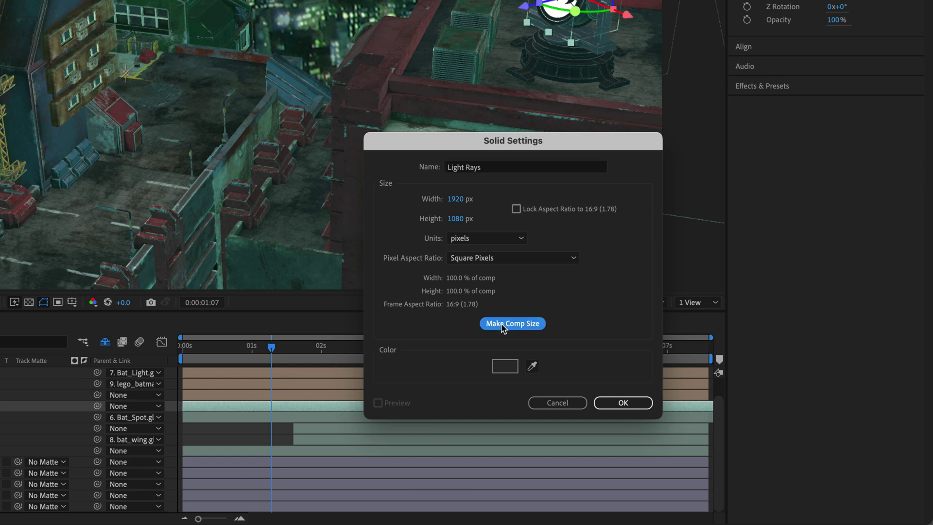
click(624, 402)
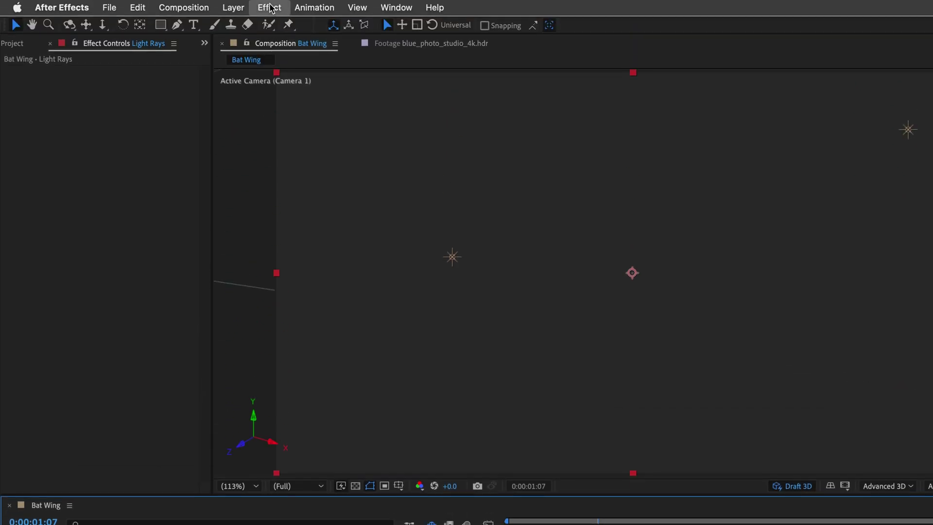
Apply the Channel > Calculations effect to the Light Rays solid
click(270, 7)
mouse_move(289, 158)
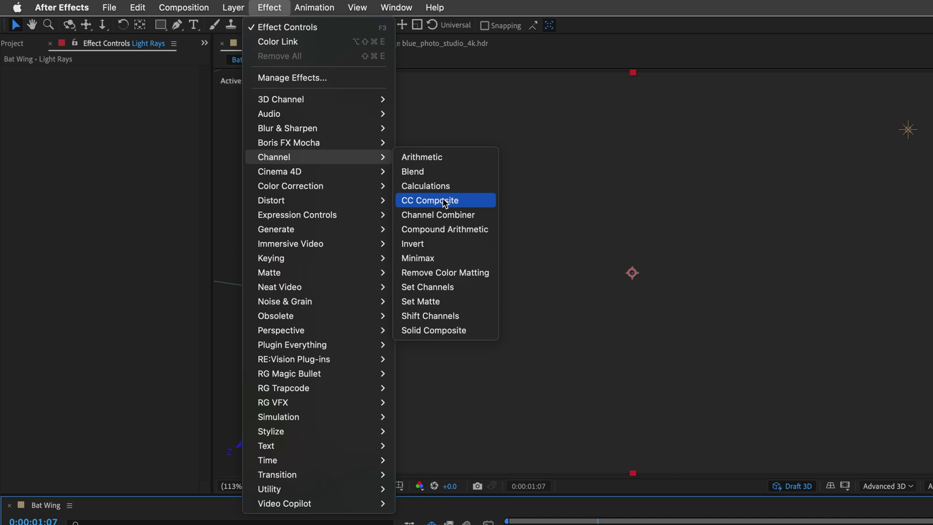
click(424, 187)
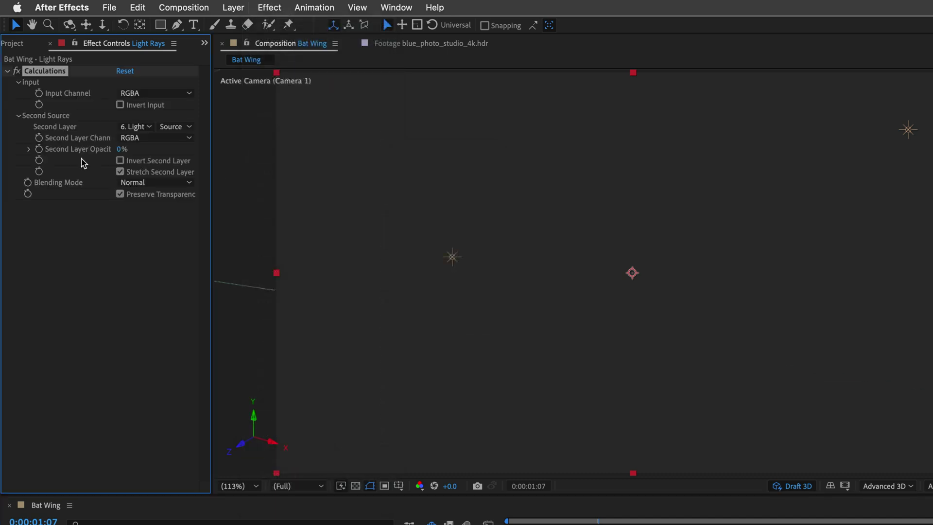
View the Calculations effect's About information, then dismiss it
right_click(39, 75)
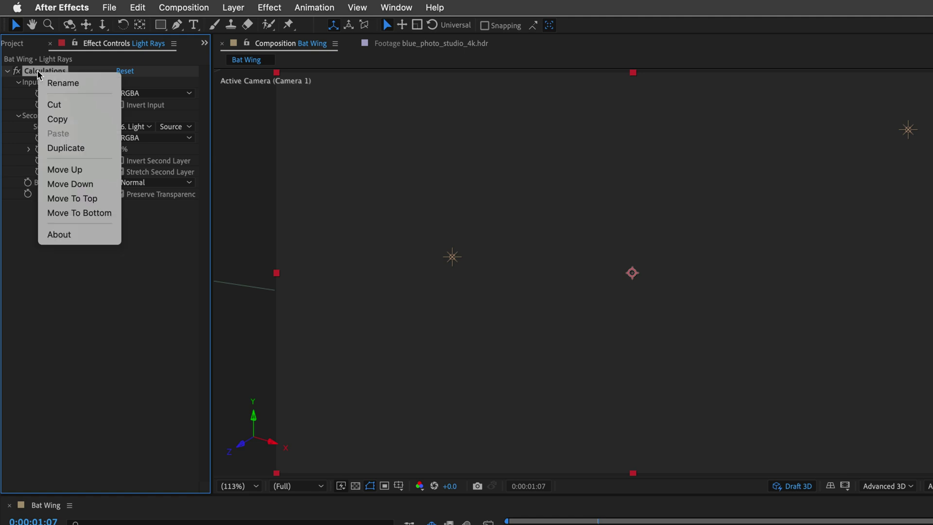
click(59, 234)
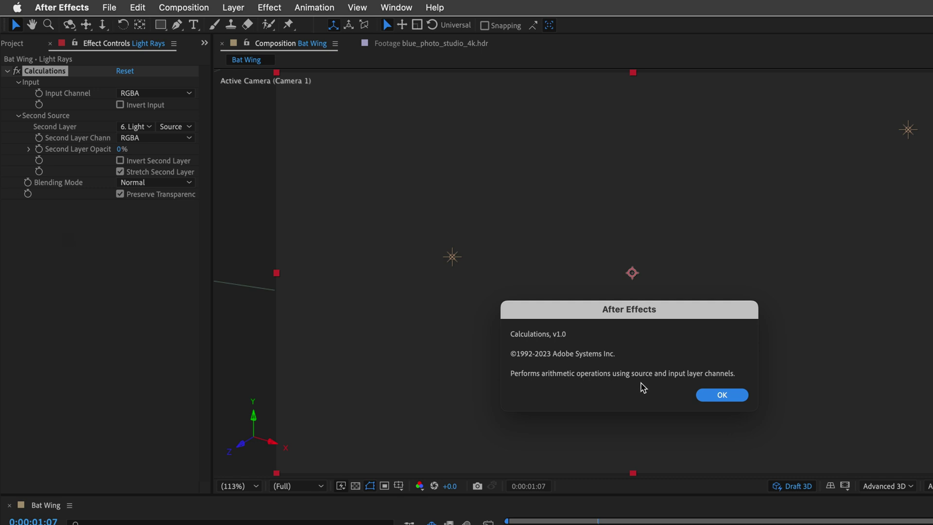
click(722, 395)
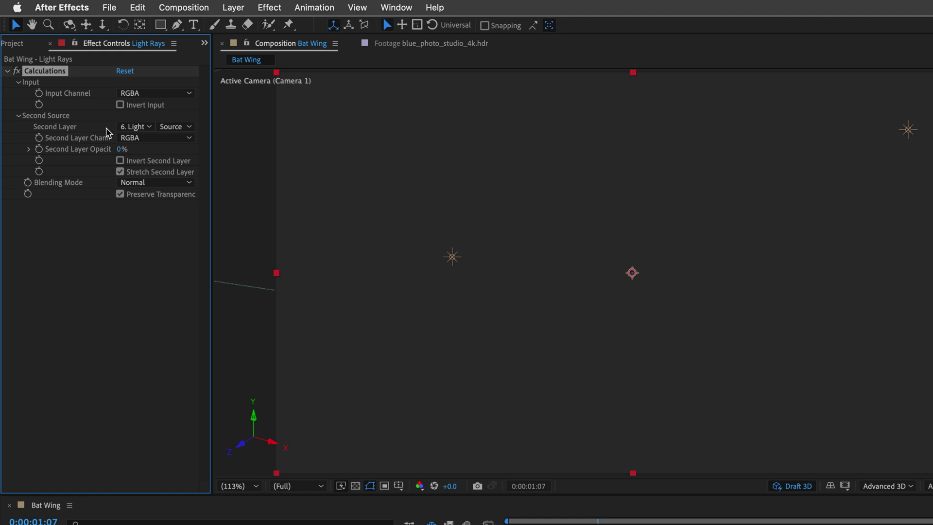
Set Calculations Second Layer to 7. Bat_Spot.glb at 100% opacity with Copy blending
click(138, 128)
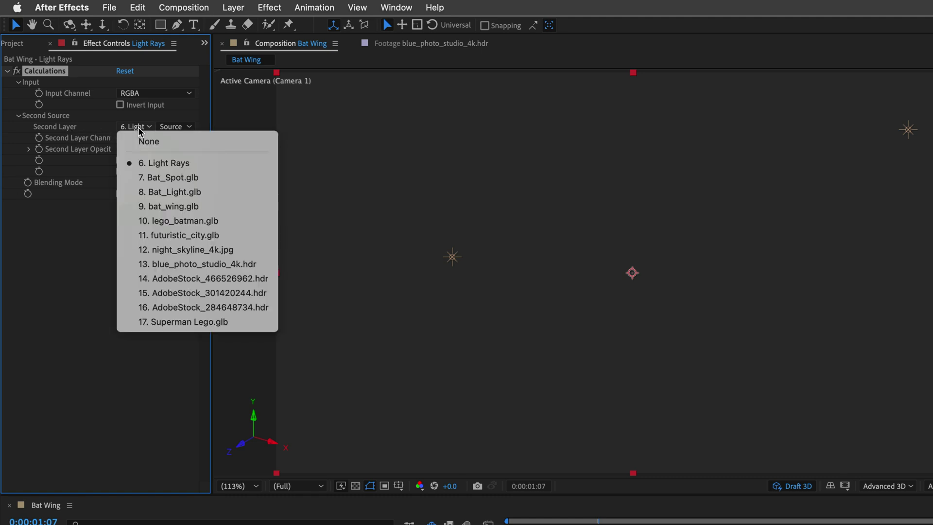
click(144, 178)
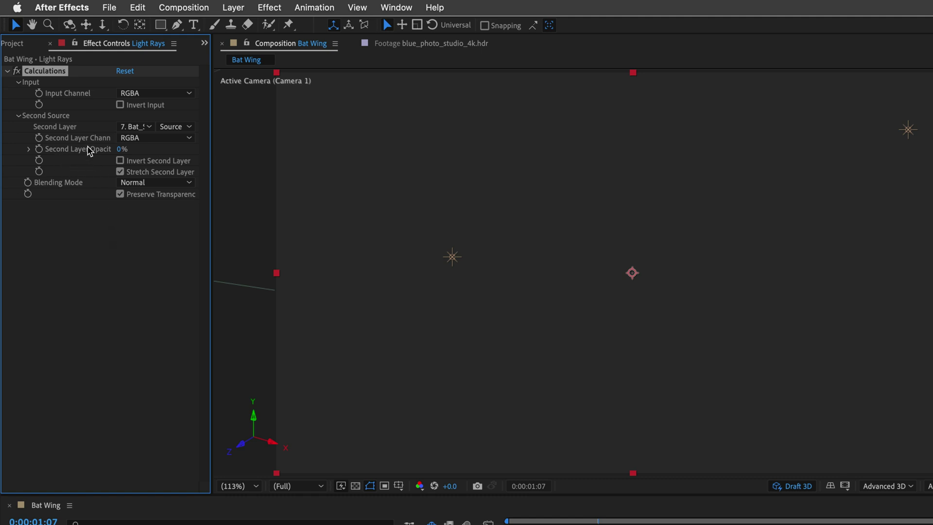
drag(119, 149, 214, 154)
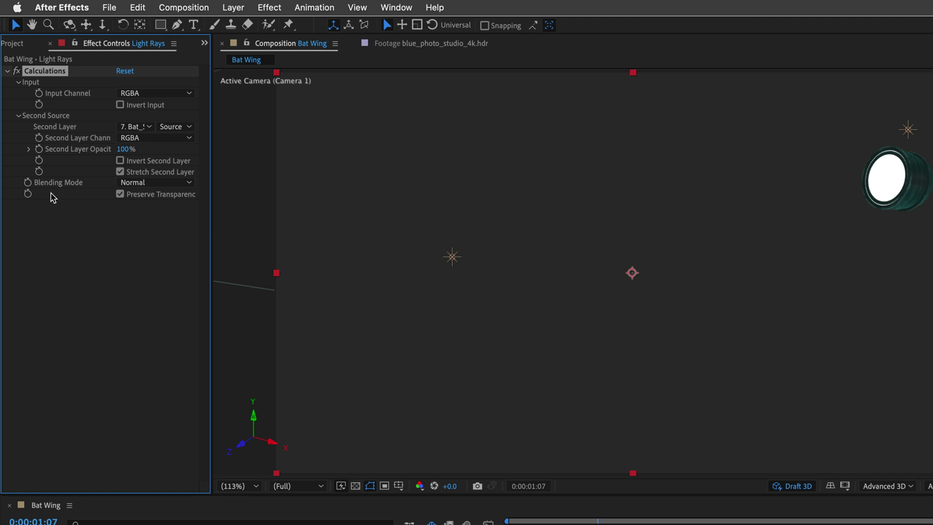
click(148, 183)
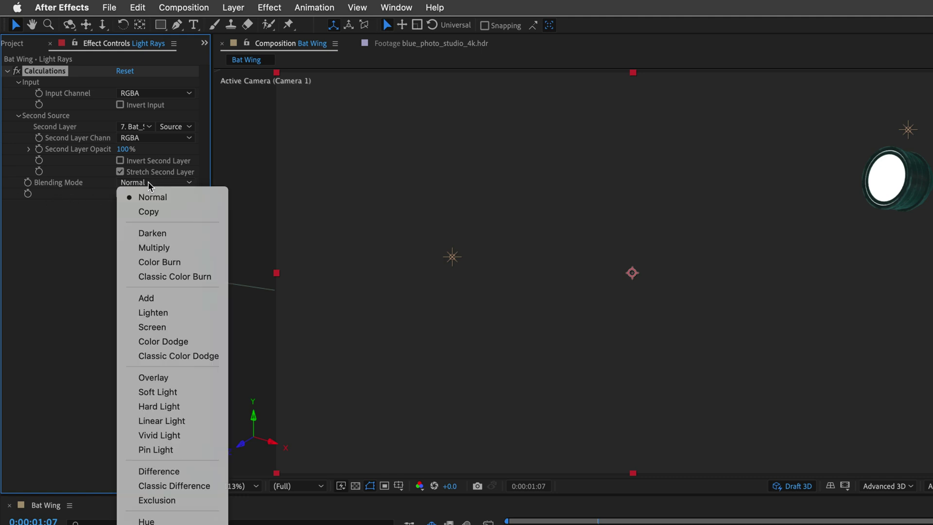
click(148, 211)
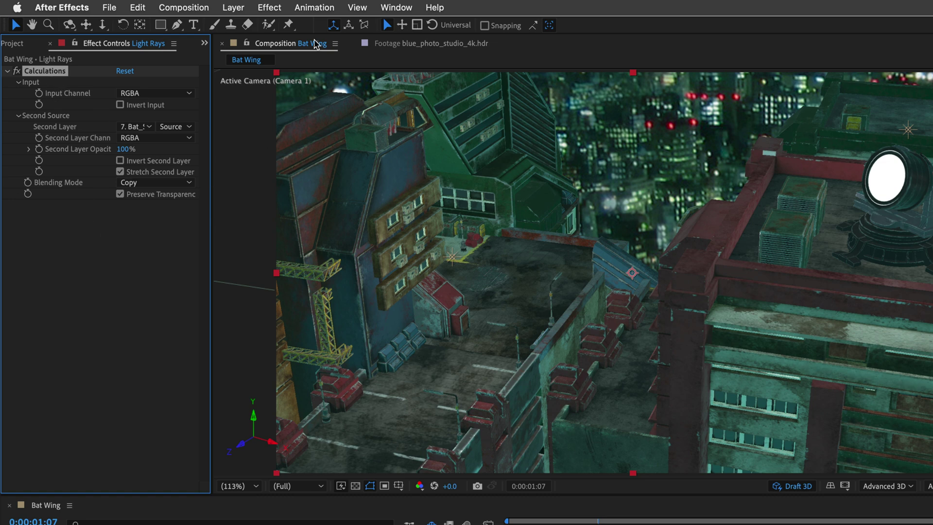
Add CC Light Burst 2.5 to Light Rays and centre it on the spotlight lens
click(268, 8)
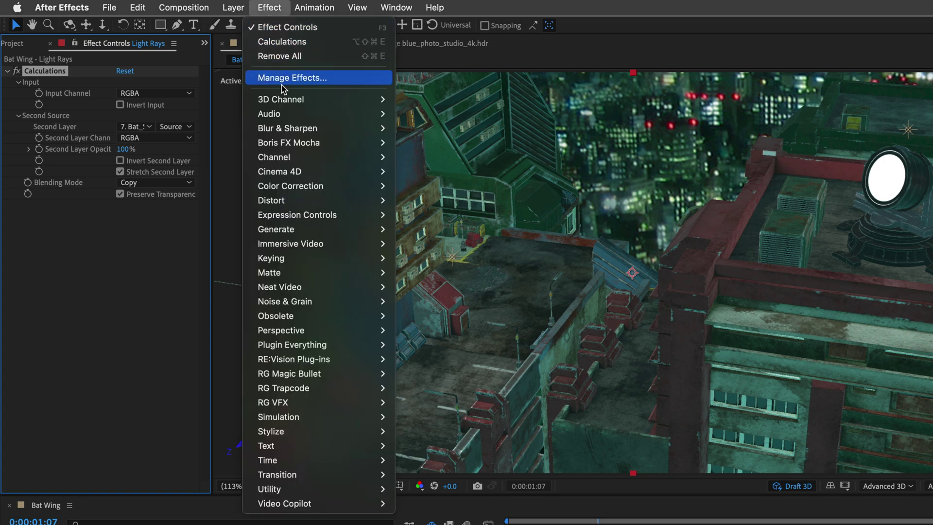
mouse_move(325, 234)
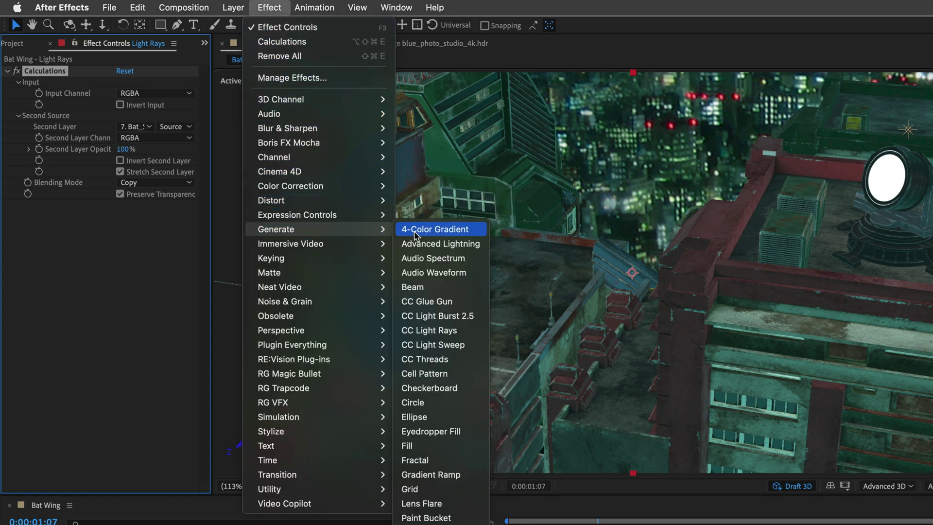
click(439, 316)
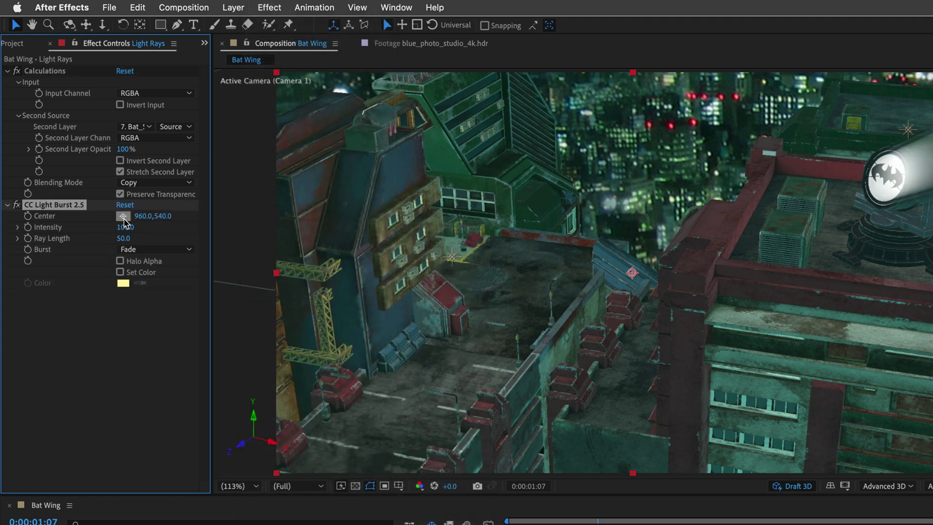
click(123, 216)
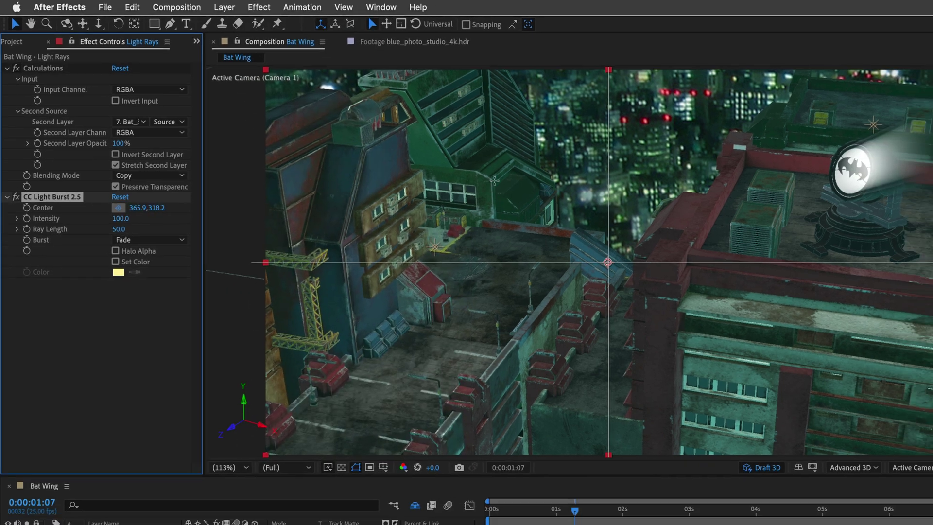
click(930, 180)
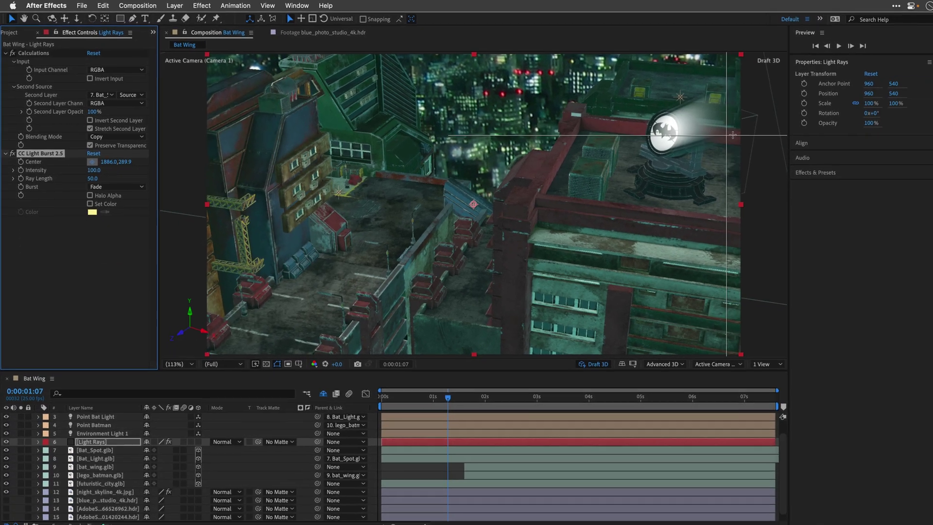
click(732, 138)
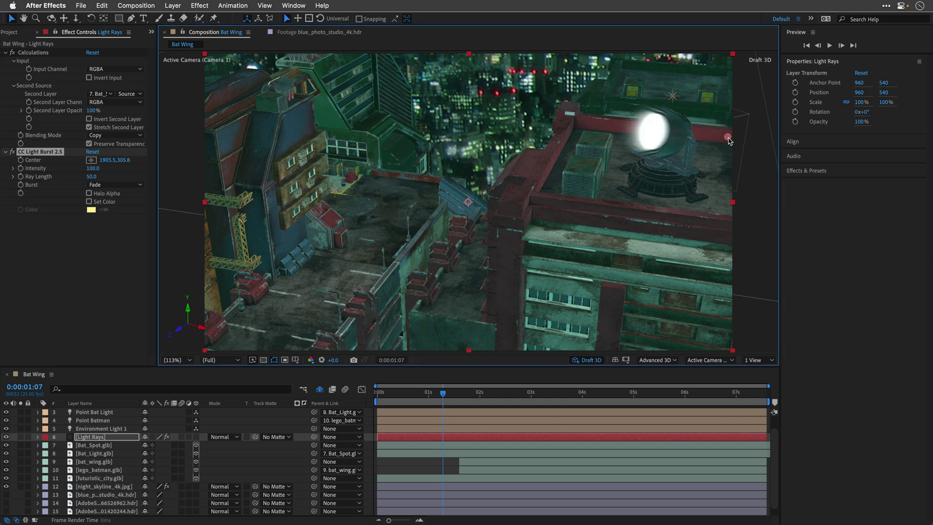
drag(729, 139, 732, 143)
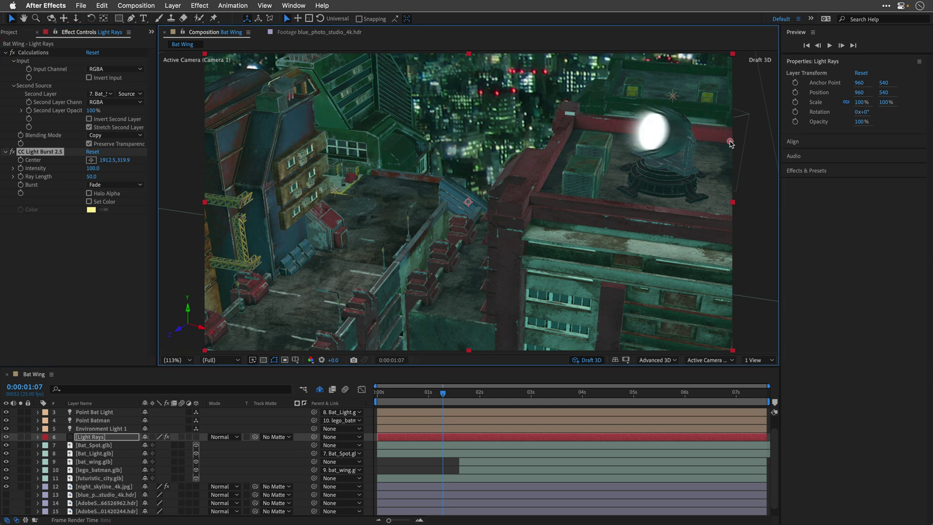
Set the light burst Intensity to 300, Ray Length to 200, and Burst to Straight
click(92, 168)
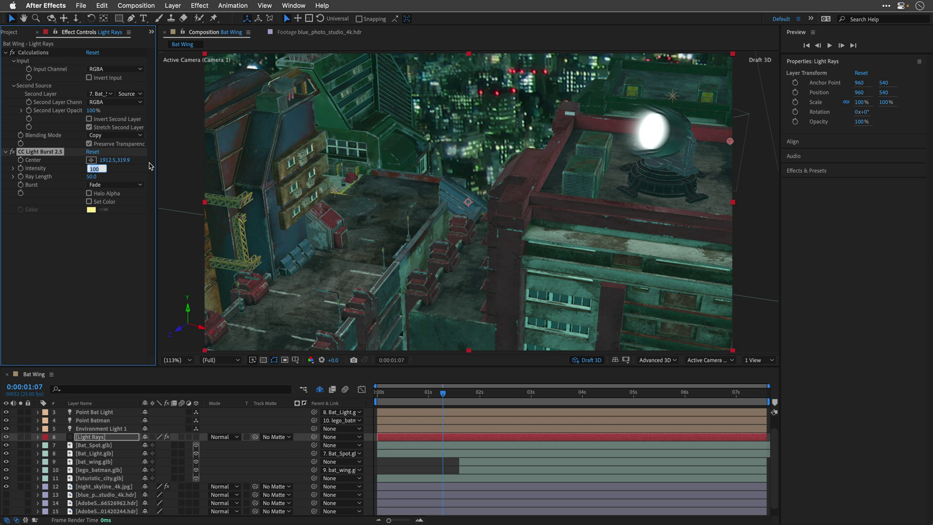
text(30)
key(Tab)
text(200)
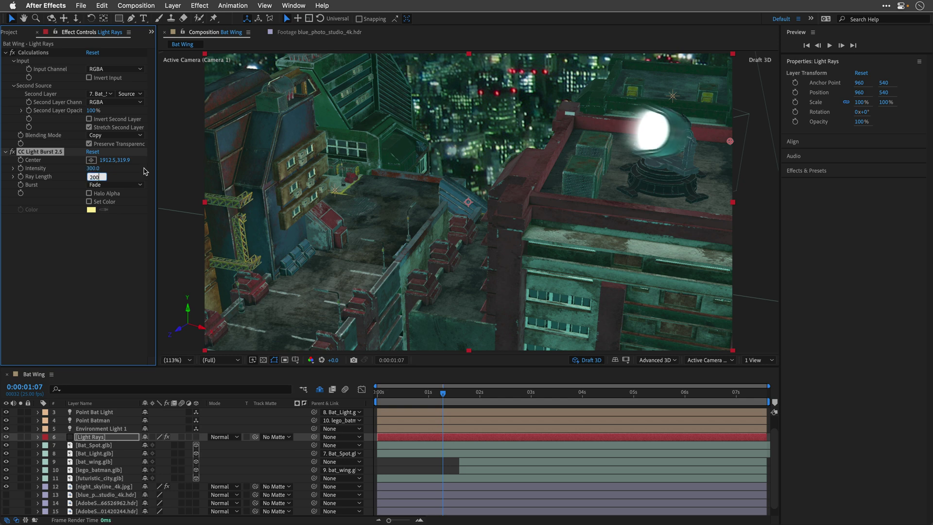
click(125, 185)
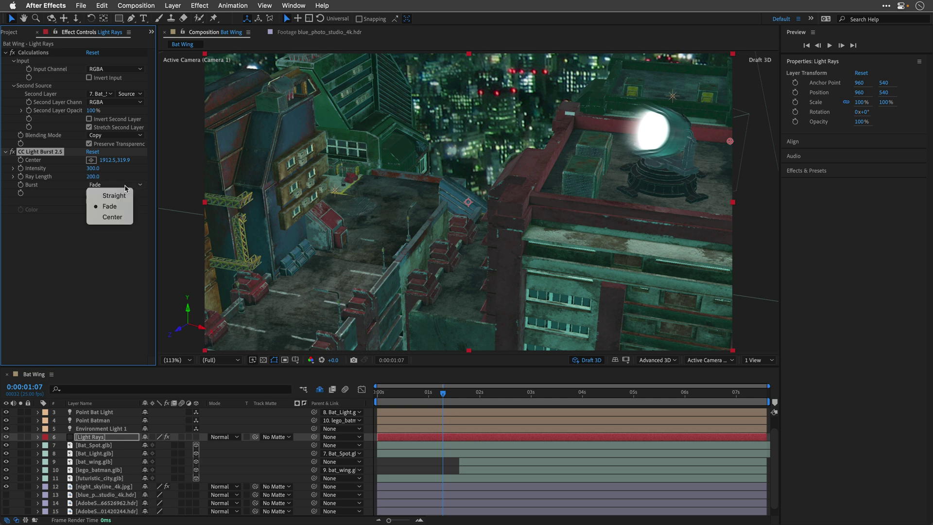
click(114, 195)
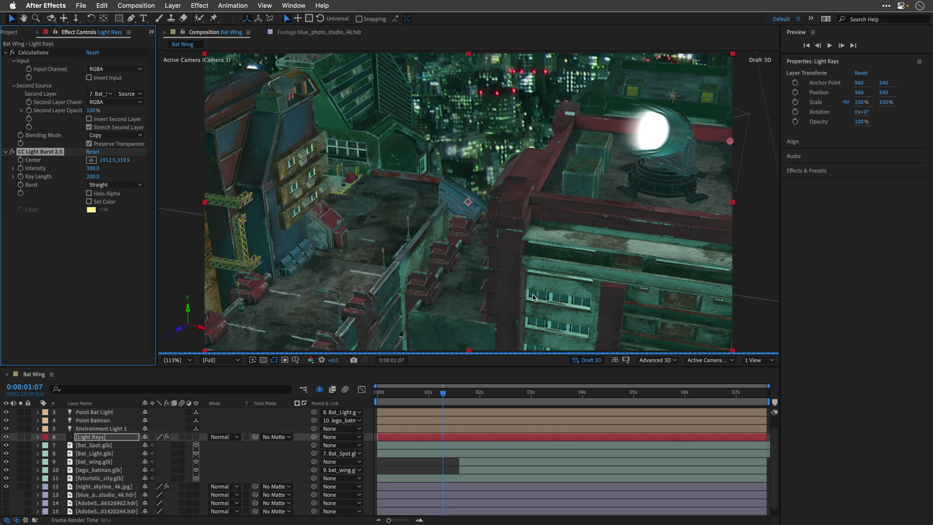
Turn off Draft 3D, then toggle Light Rays' visibility off and on to compare
click(581, 361)
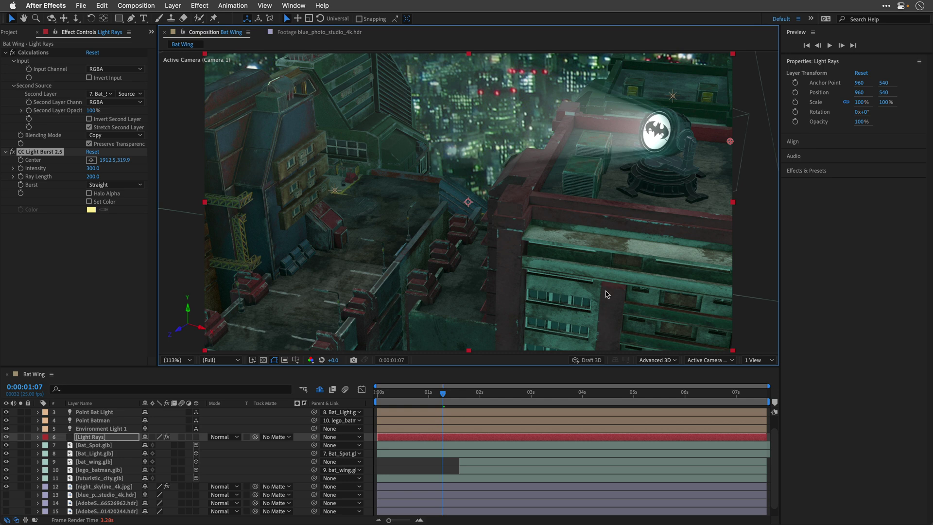
click(6, 438)
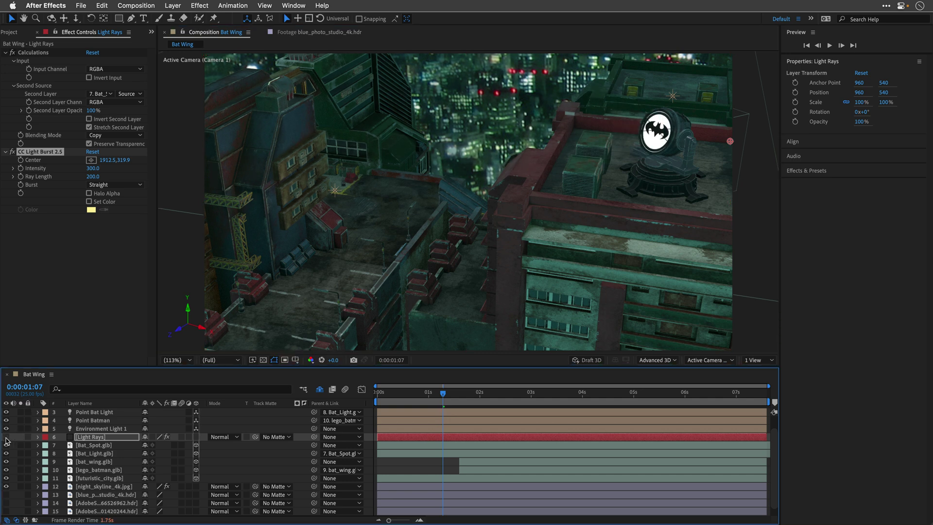
click(6, 437)
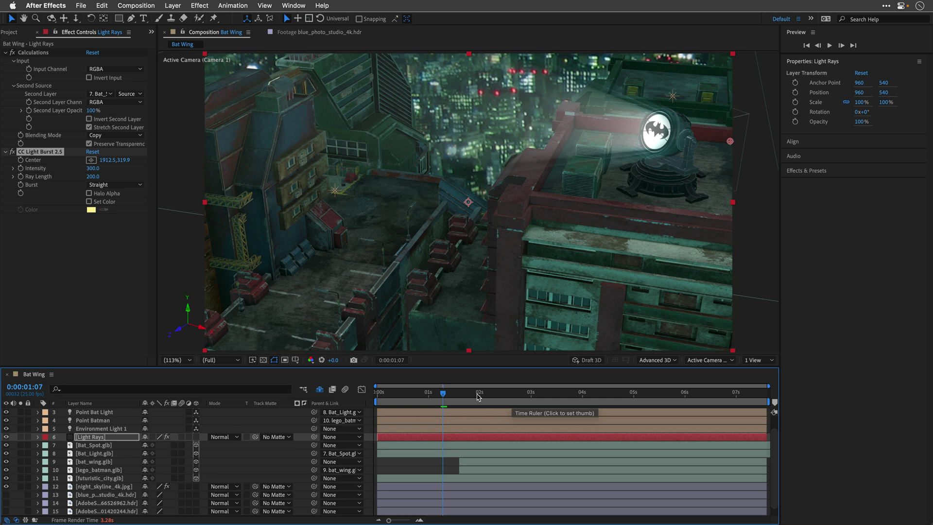
At 0:00:03:00, set Light Rays' track matte to bat_wing.glb and invert it
drag(444, 396, 533, 397)
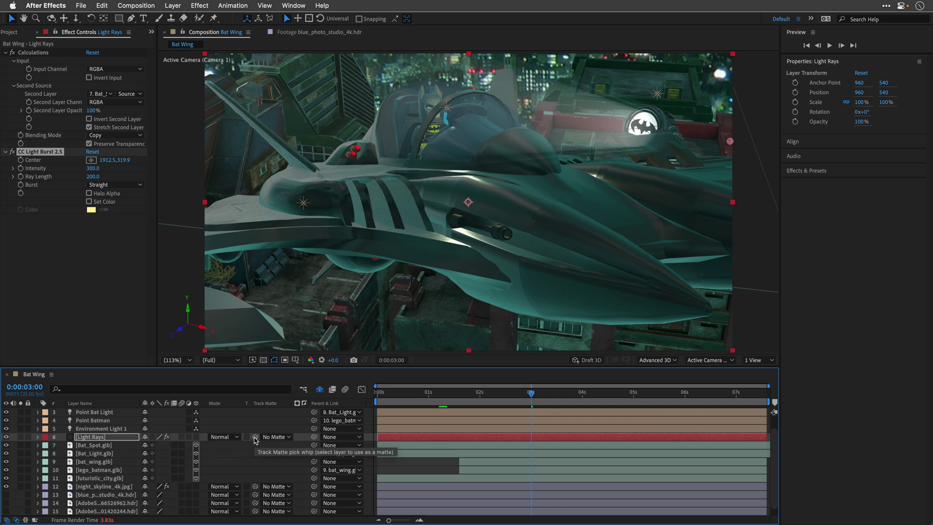
drag(255, 440, 94, 465)
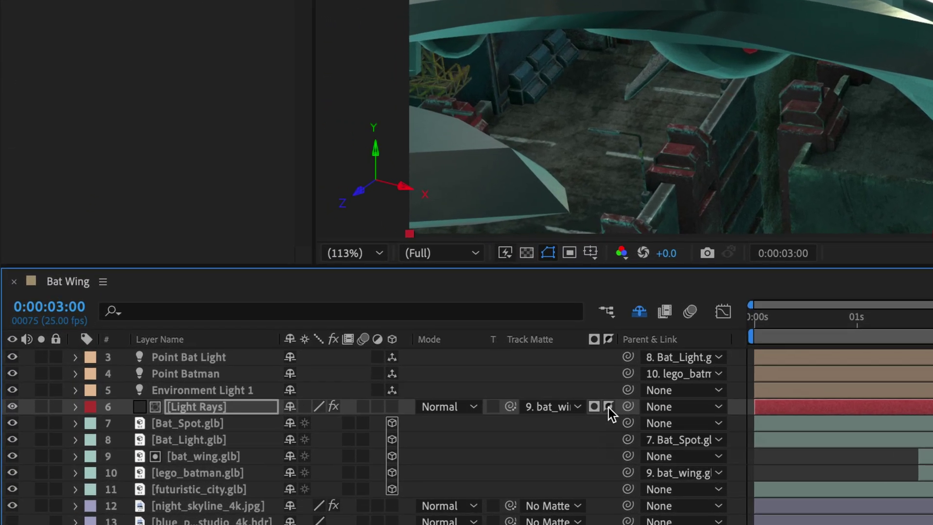
click(609, 407)
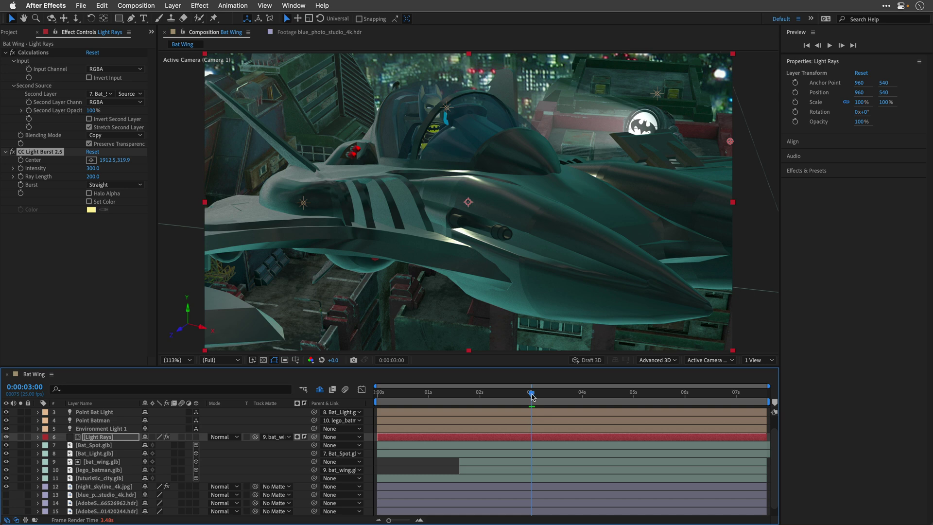
Trim Light Rays to start at 0:00:00:13 and enable Intensity and Ray Length stopwatches
drag(531, 396, 404, 402)
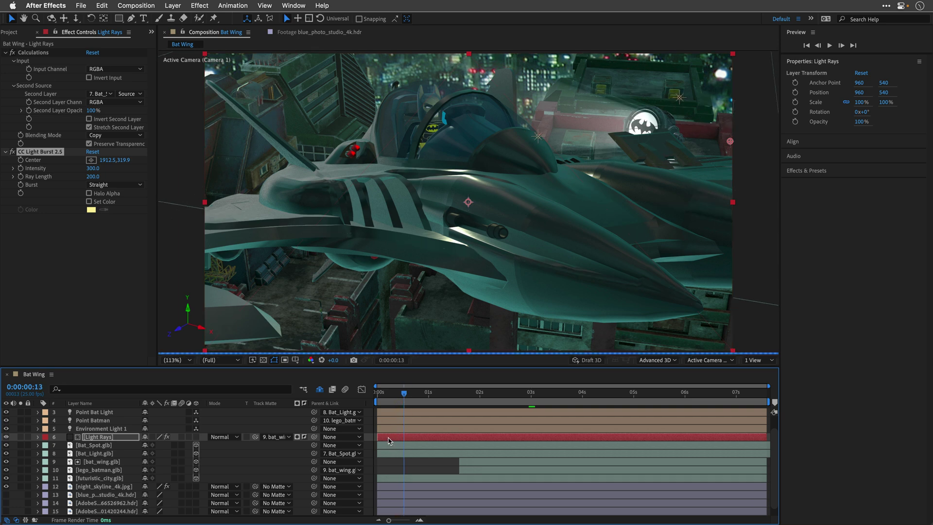
click(389, 441)
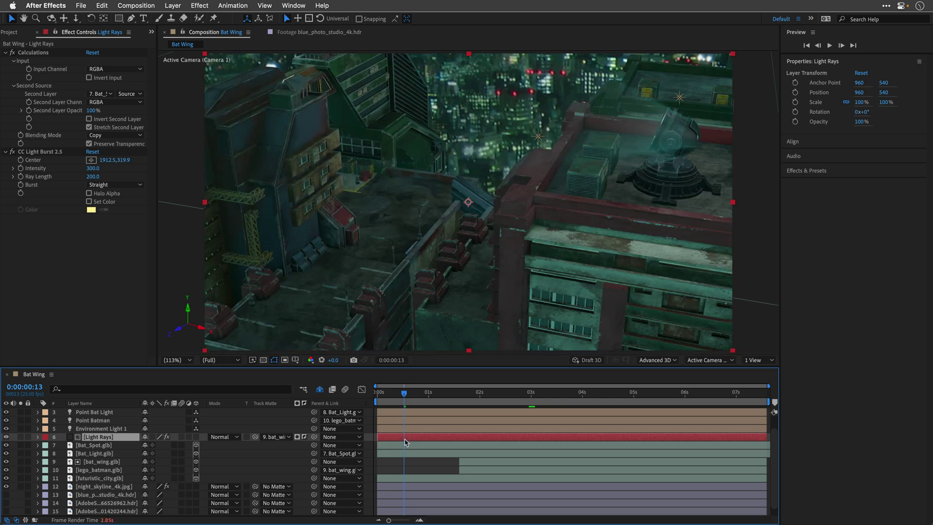
key(alt+bracketleft)
click(21, 169)
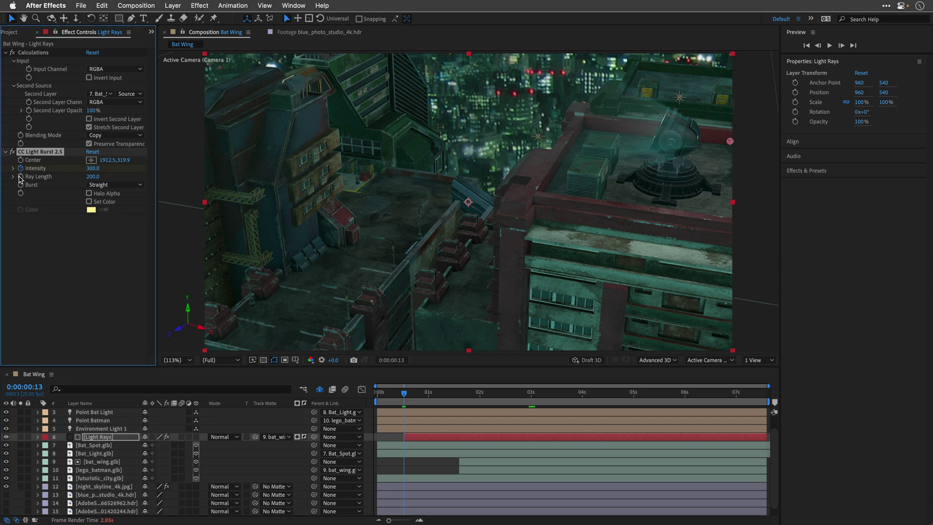
click(21, 177)
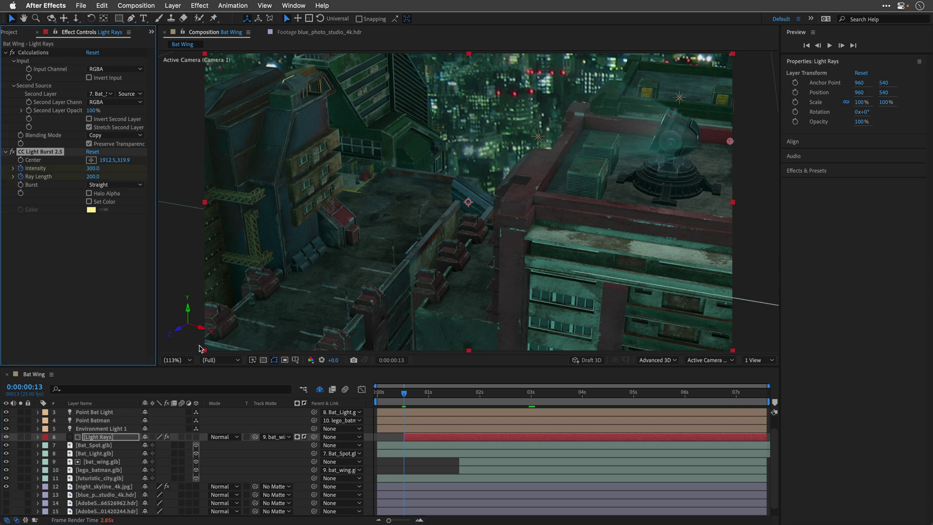
key(u)
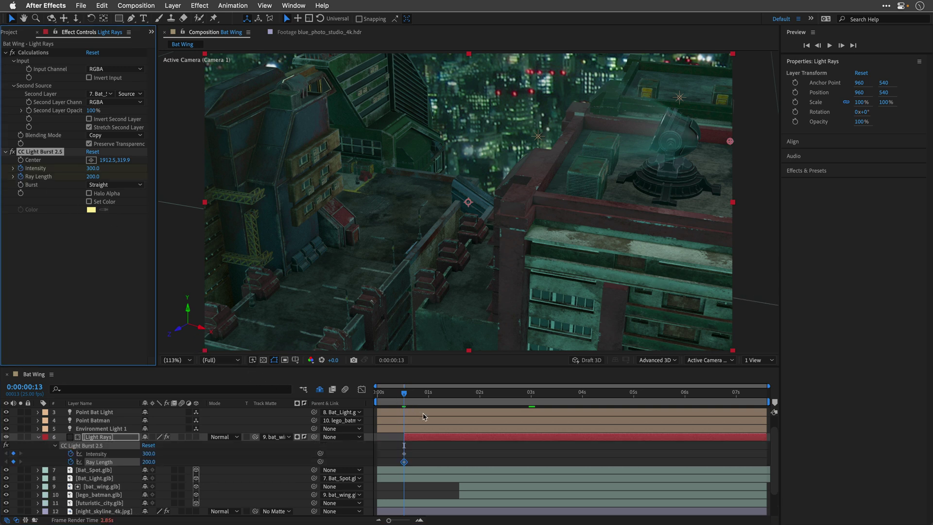
Add Intensity and Ray Length keyframes at 0:00:01:10
click(39, 387)
text(1:)
text(10)
key(Return)
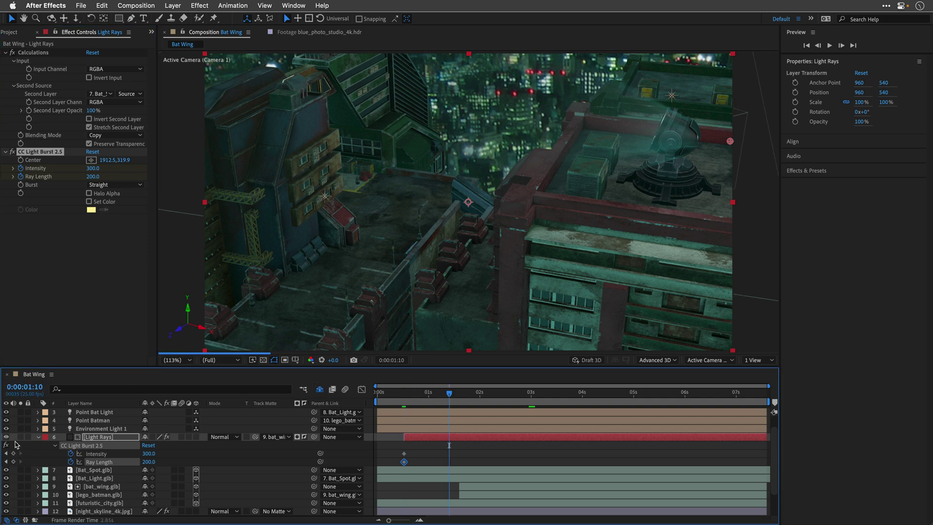
click(13, 453)
click(13, 461)
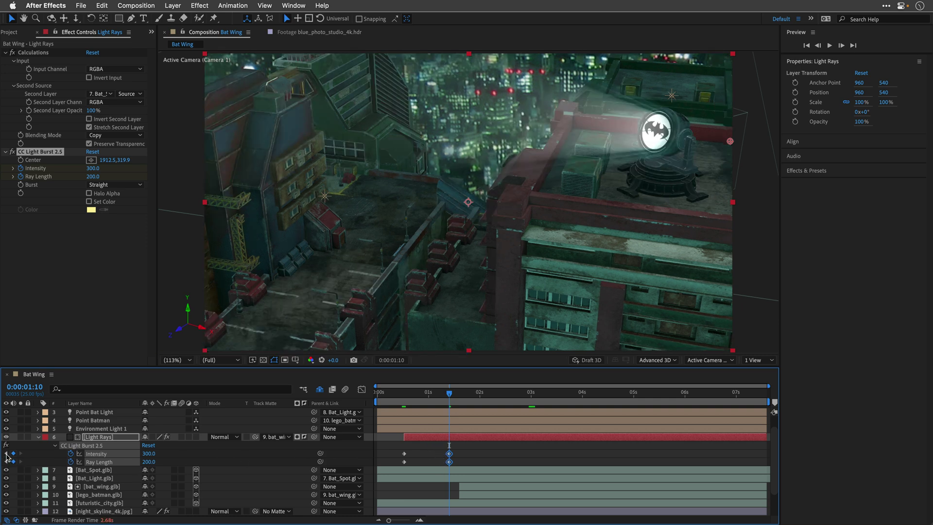
Set Intensity and Ray Length to 0 at the 0:00:00:13 keyframe, then preview the rays growing
click(7, 454)
click(145, 455)
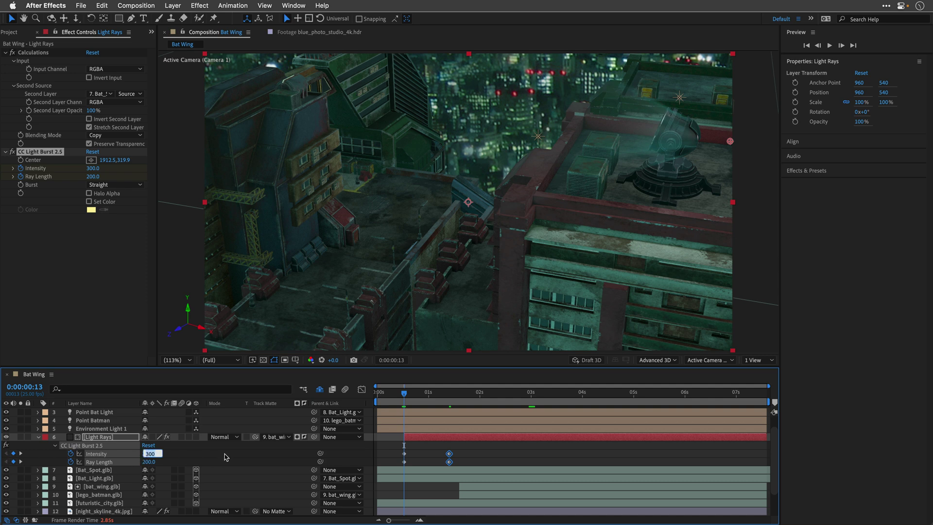
text(0)
key(Tab)
text(0)
key(Return)
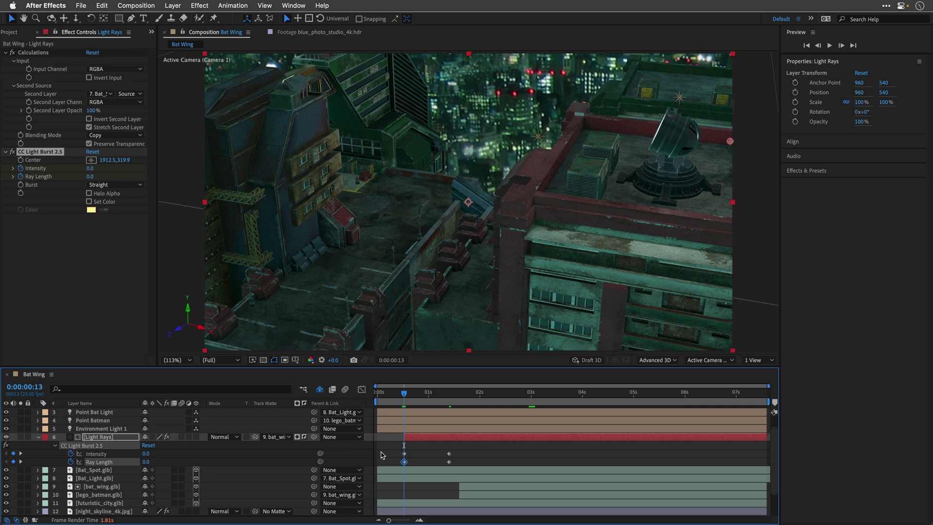
drag(406, 398, 424, 396)
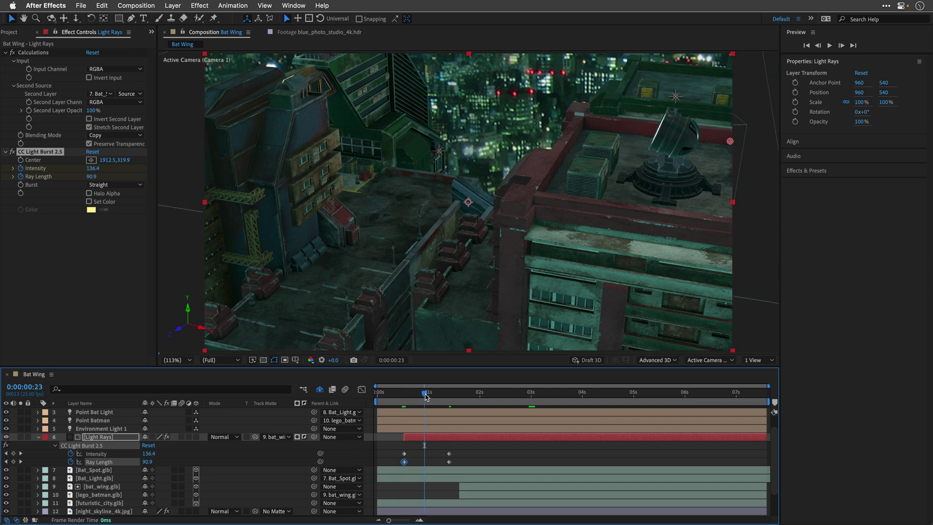
drag(425, 396, 428, 396)
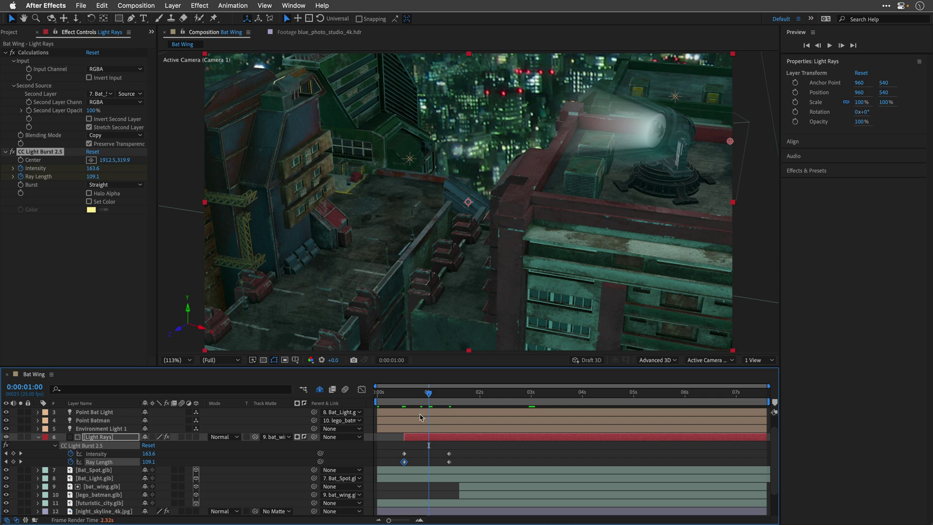
drag(382, 398, 377, 397)
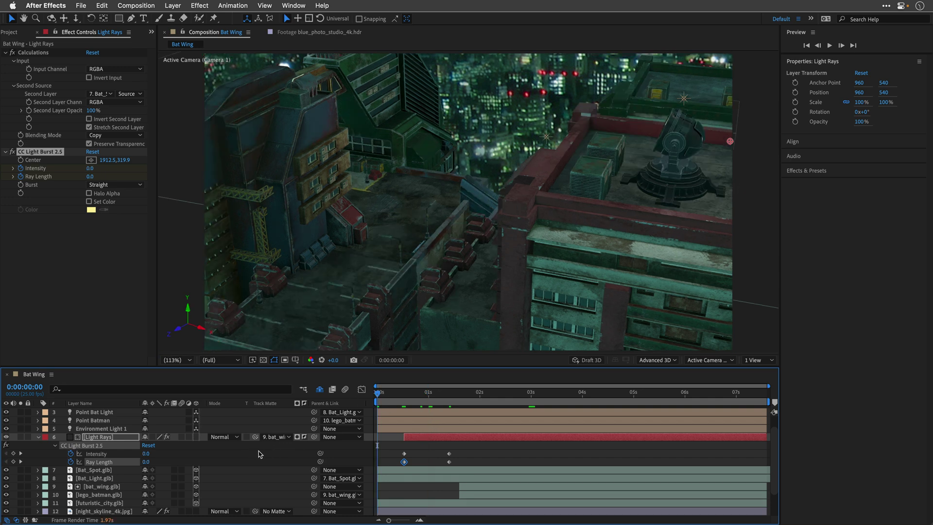
Preview the Light Rays animation, then collapse the Light Rays layer's properties
key(space)
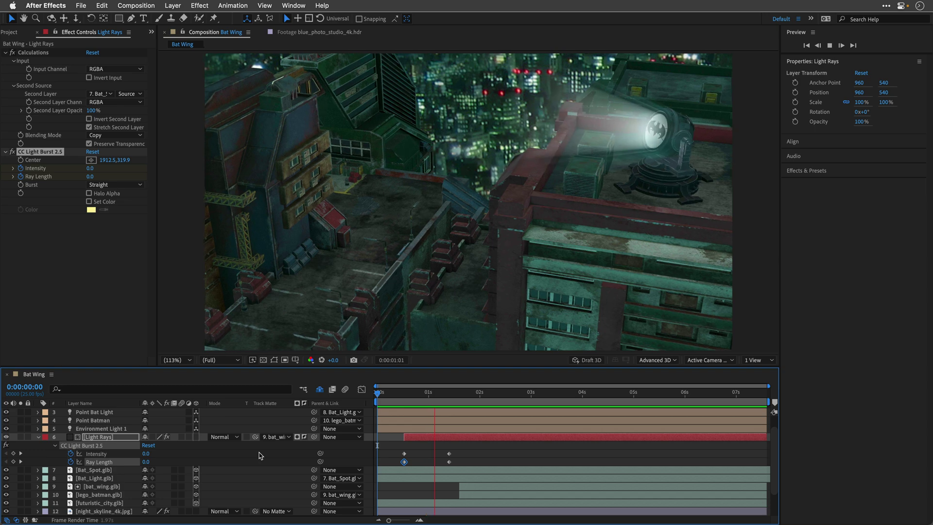
key(space)
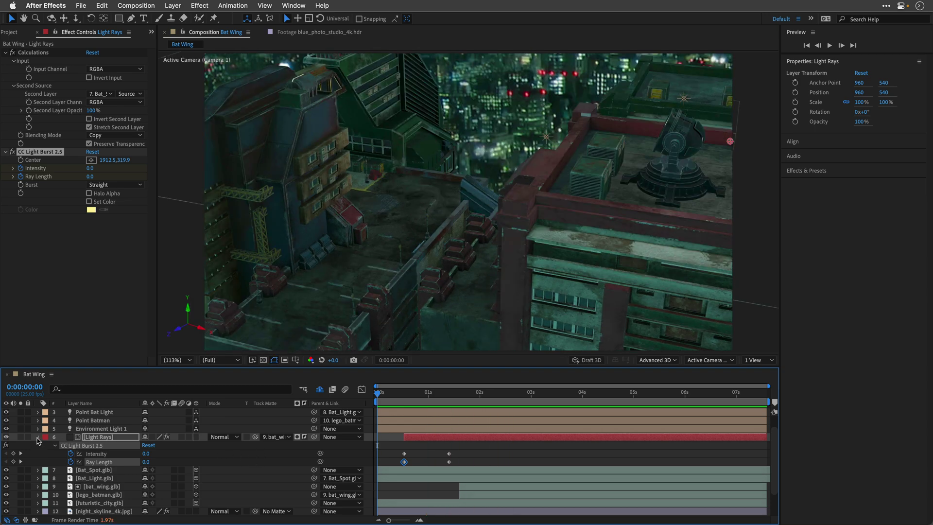
click(38, 437)
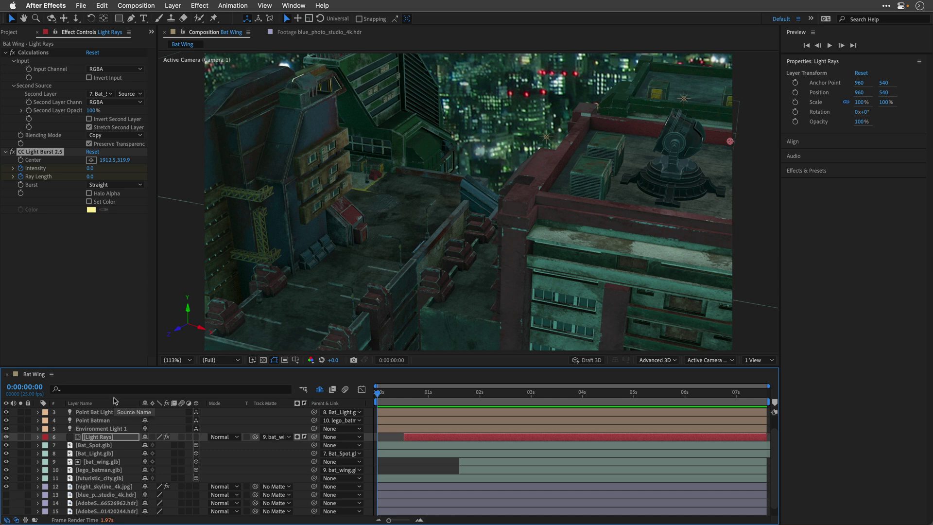
Deselect all layers with F2 and bring up the Layer > New choices
key(F2)
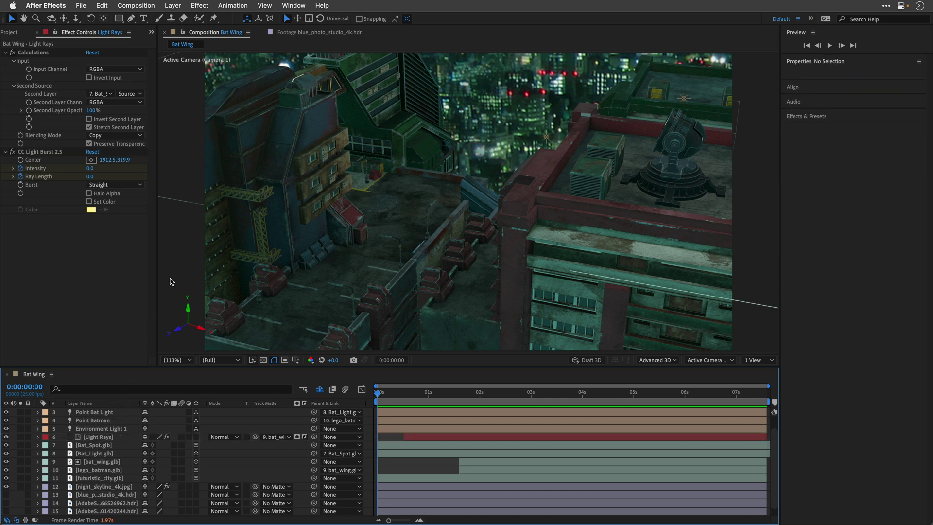
click(171, 6)
mouse_move(173, 22)
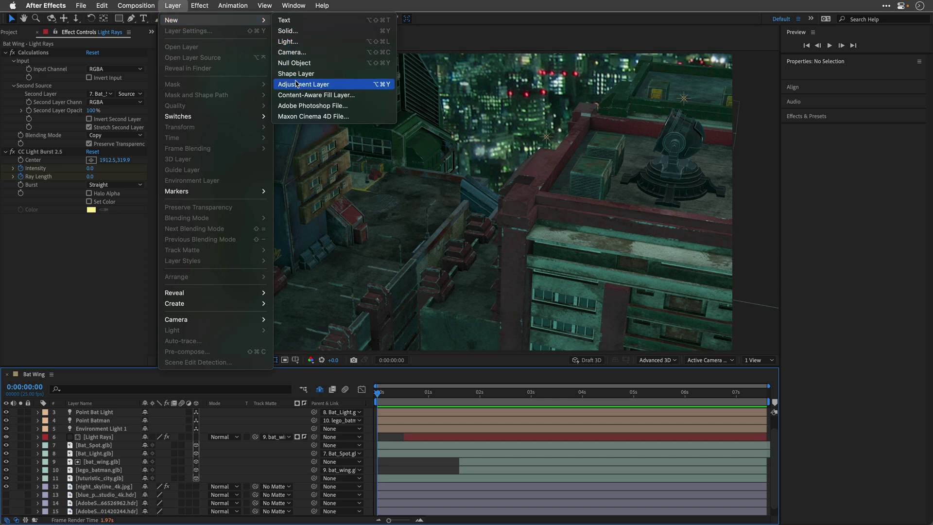
Add a new adjustment layer and apply Lumetri Color to it
click(297, 84)
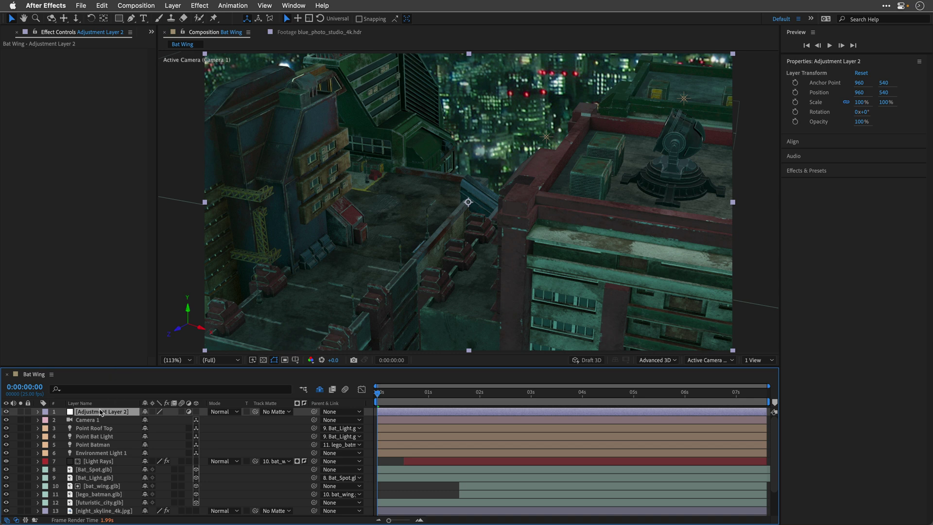
click(204, 7)
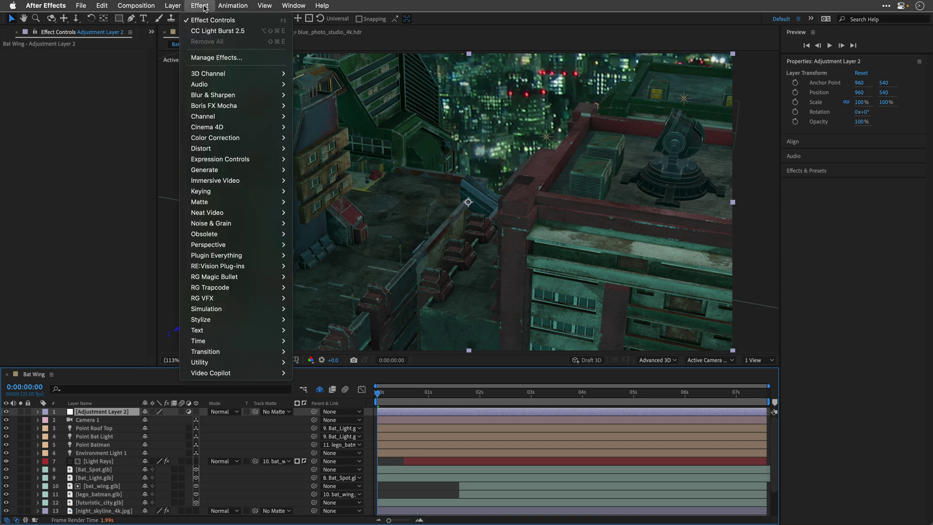
mouse_move(218, 138)
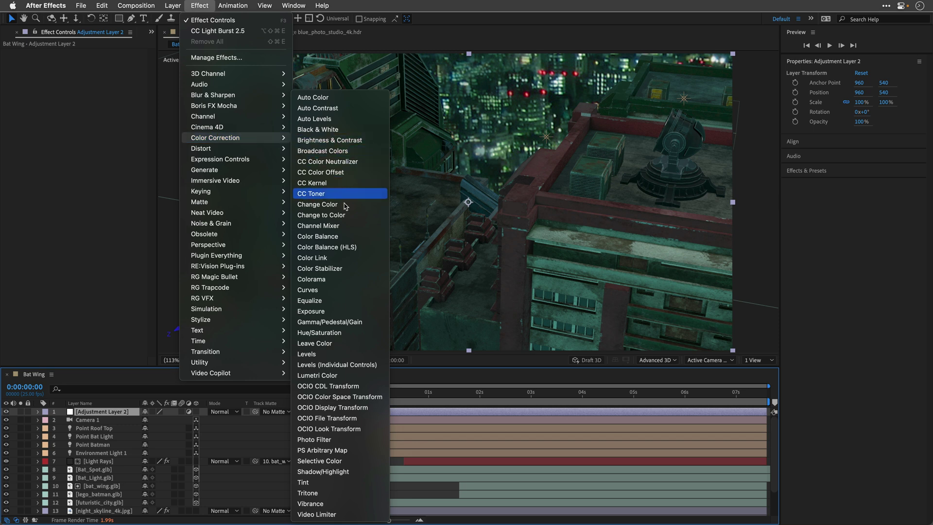
click(317, 376)
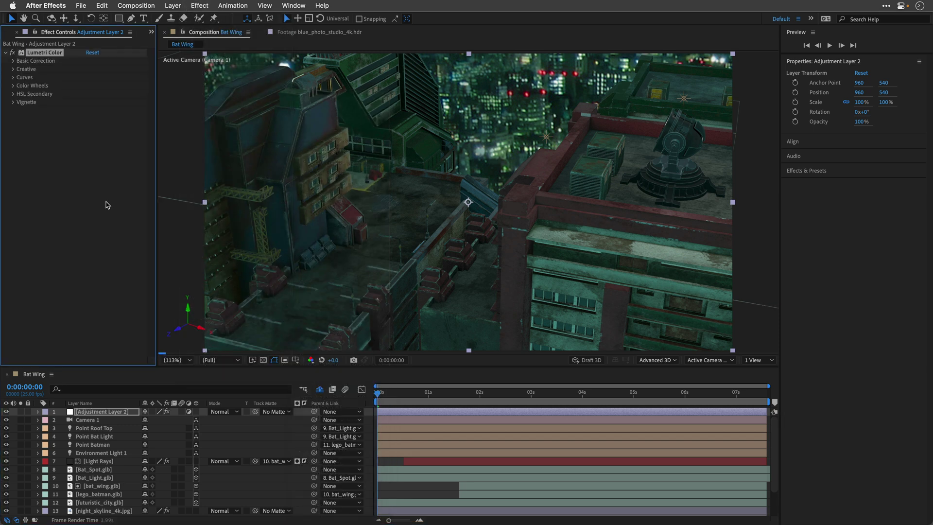
At a frame showing the Batwing, set Lumetri Basic Correction Exposure to 0.5
drag(388, 401, 581, 397)
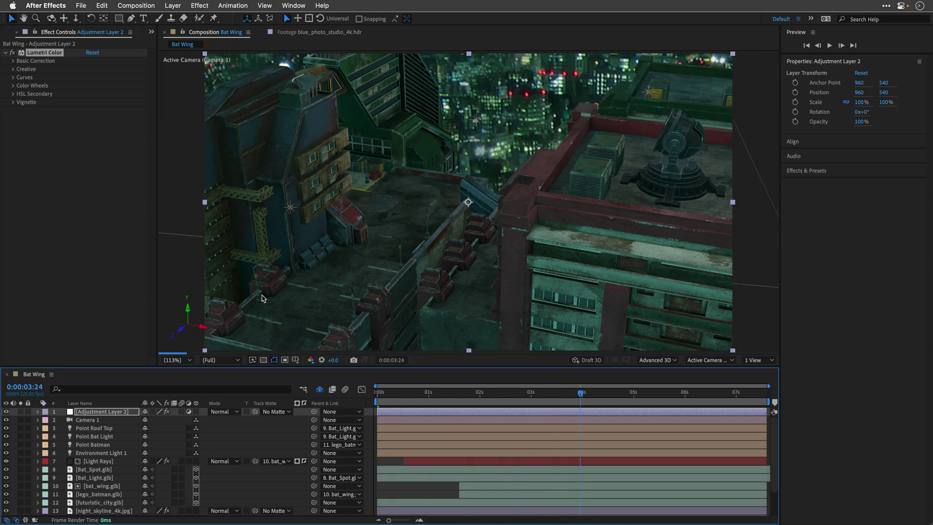
click(13, 62)
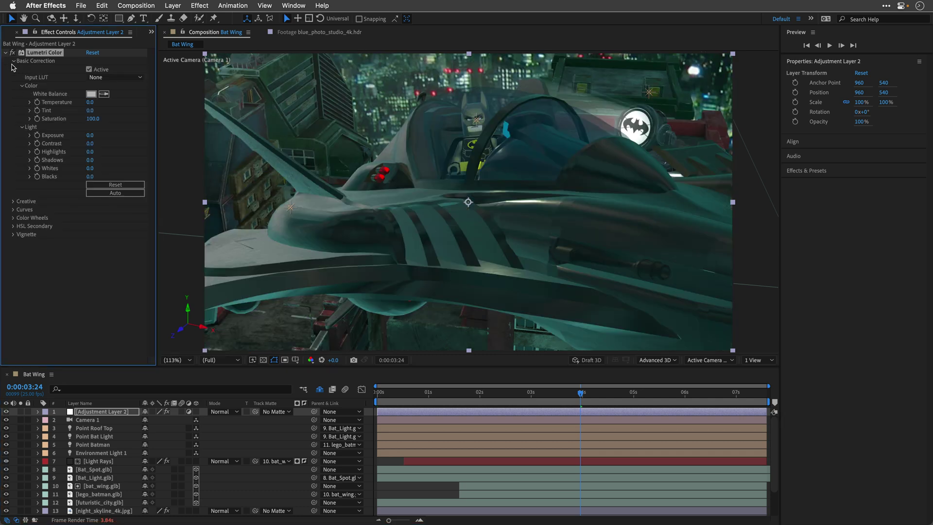
click(89, 136)
text(0.5)
key(Return)
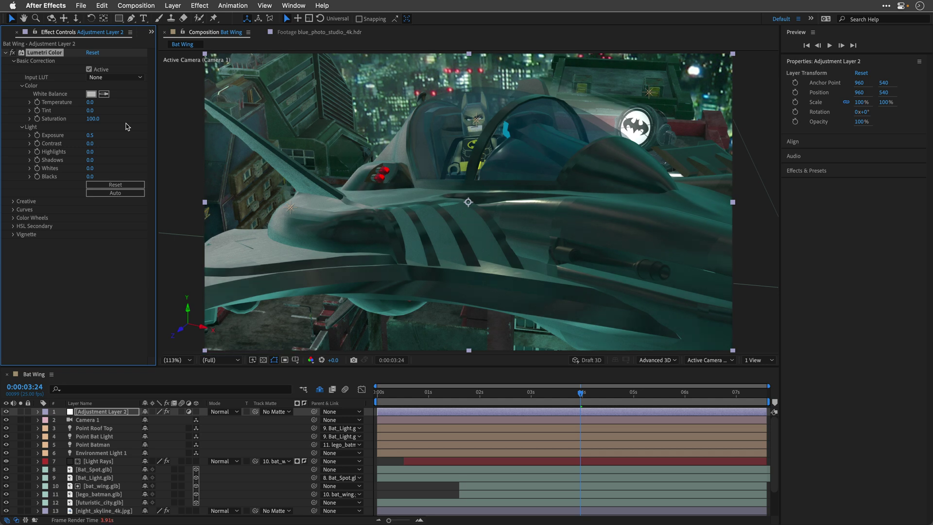
Choose the SL BLEACH HDR Creative look, compare the grade on and off, then collapse Lumetri
click(13, 202)
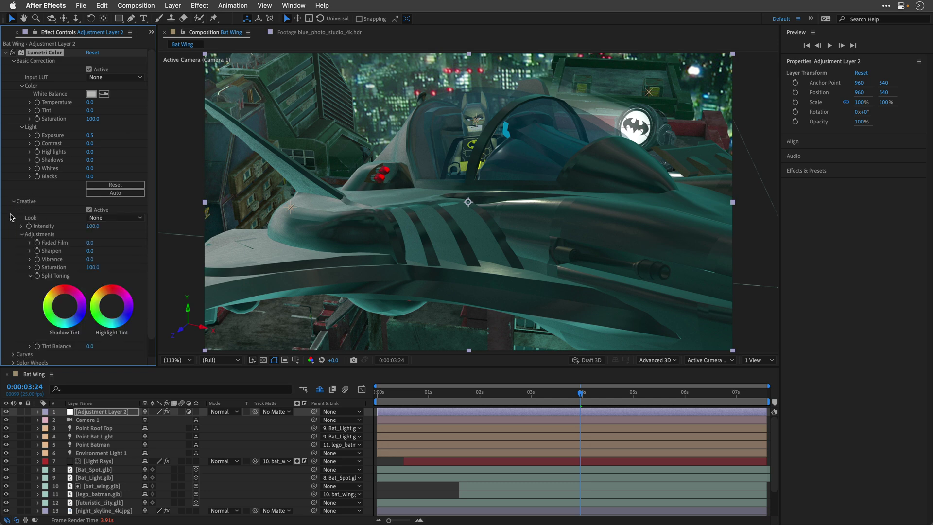
click(118, 218)
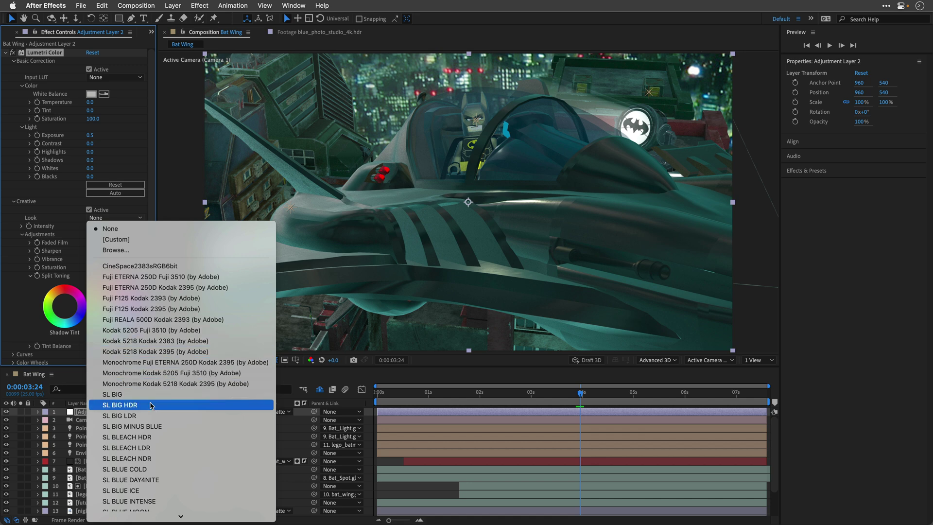
click(154, 437)
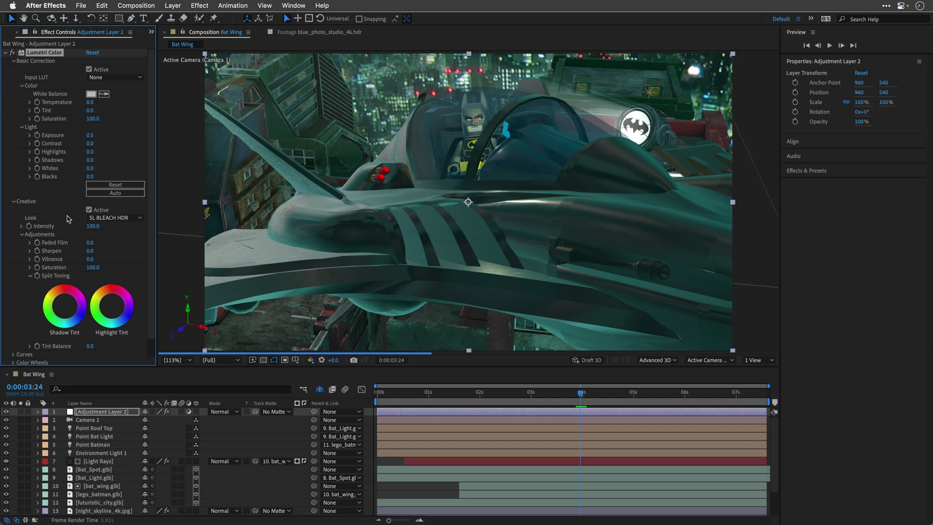
click(12, 53)
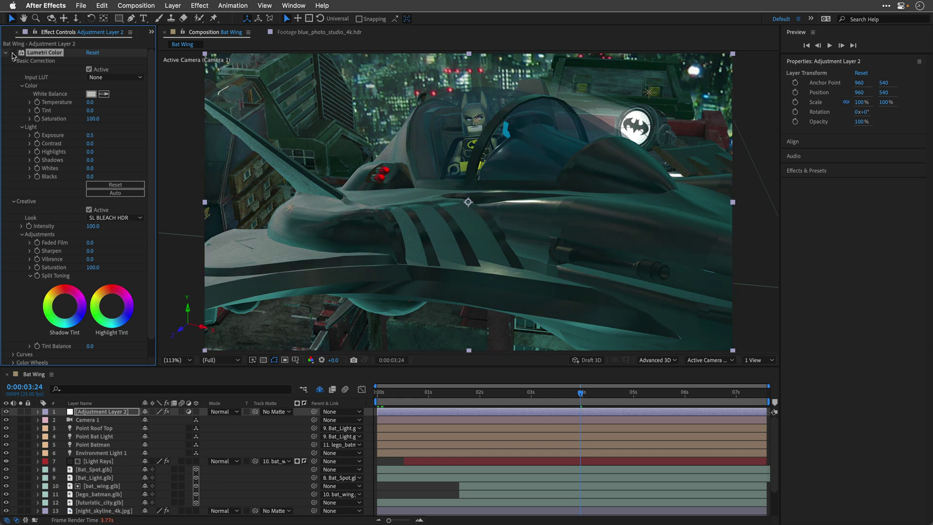
click(12, 52)
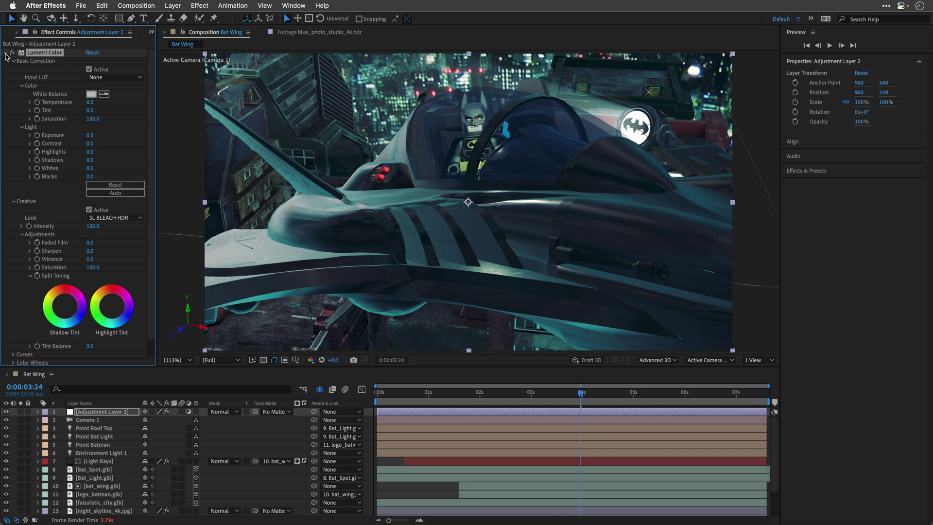
click(6, 53)
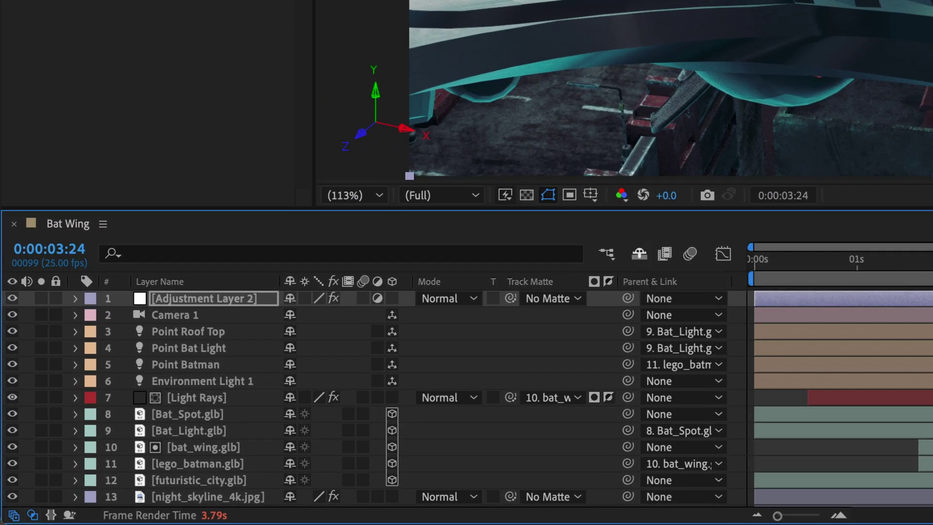
Move Superman Lego.glb up to sit directly beneath night_skyline_4k.jpg
scroll(172, 435, down, 2)
scroll(177, 433, down, 3)
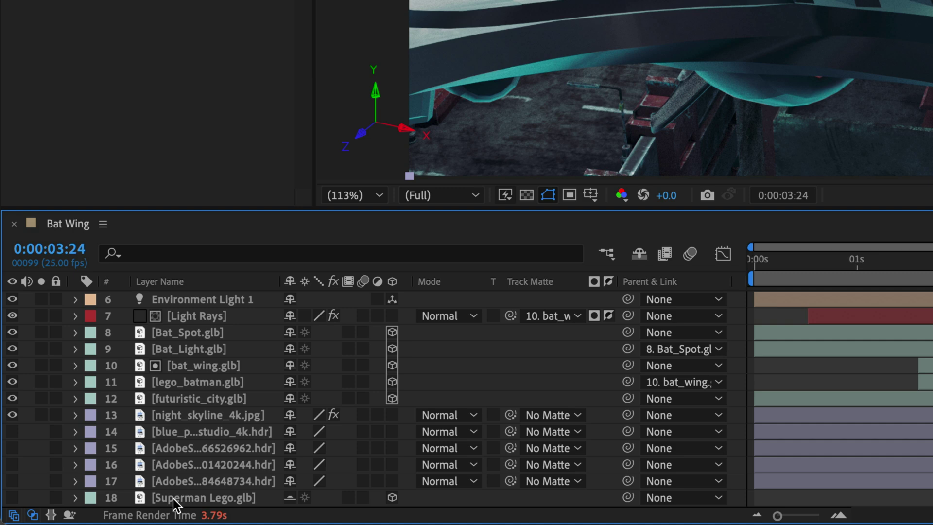
drag(173, 498, 185, 410)
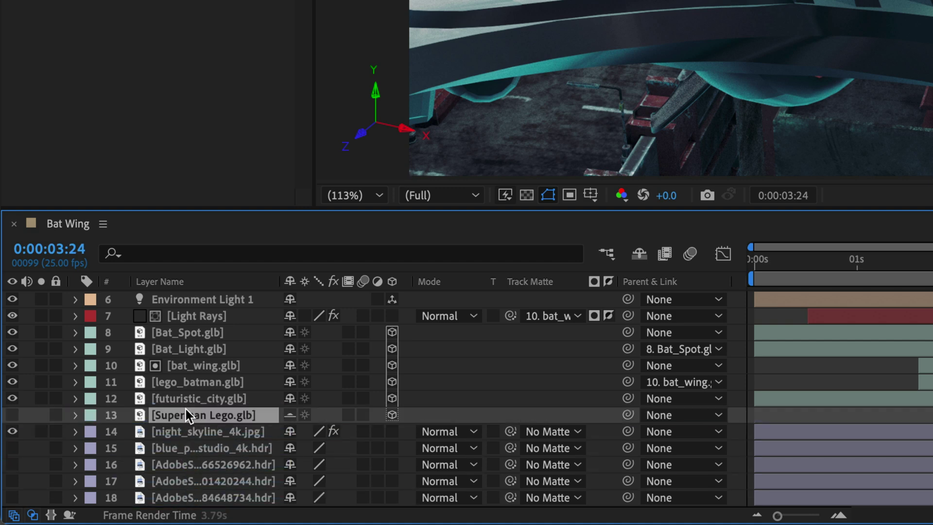
Hide Light Rays, enable Draft 3D in the viewer, and make Superman Lego visible
click(13, 315)
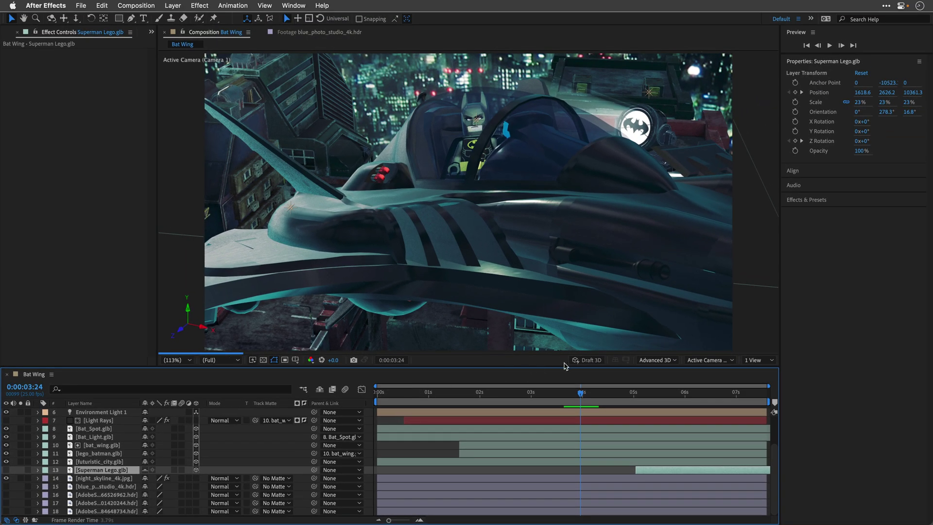
click(586, 360)
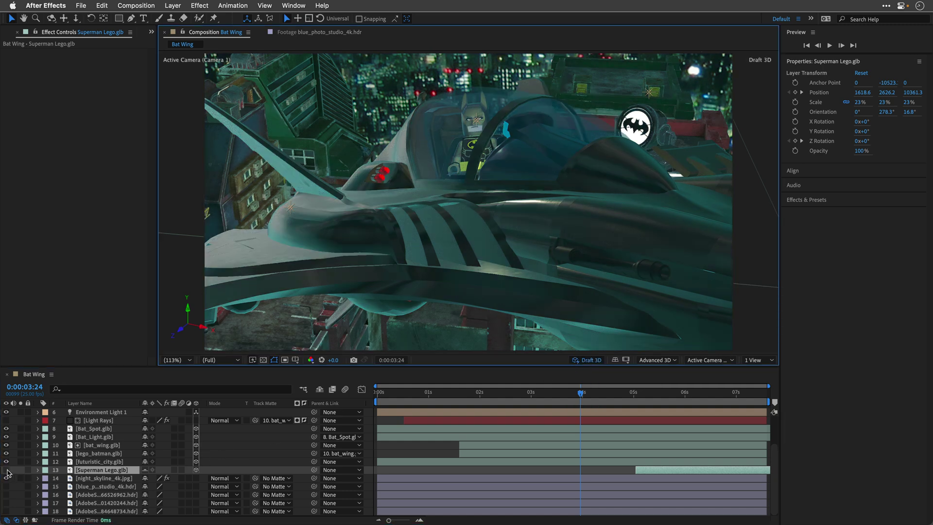
click(6, 470)
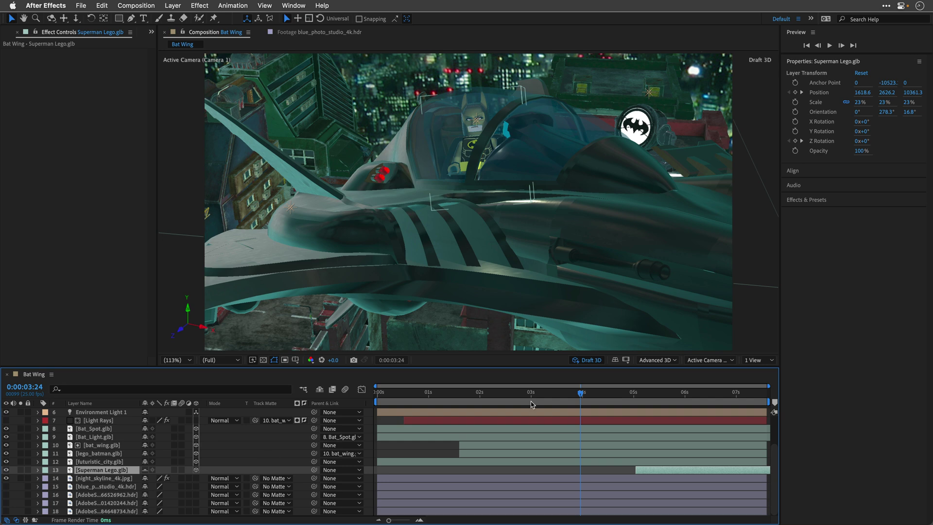
Preview the shot, scrub to 0:00:06:06 where Superman hovers by the rooftop, then hide Superman Lego
key(h)
key(space)
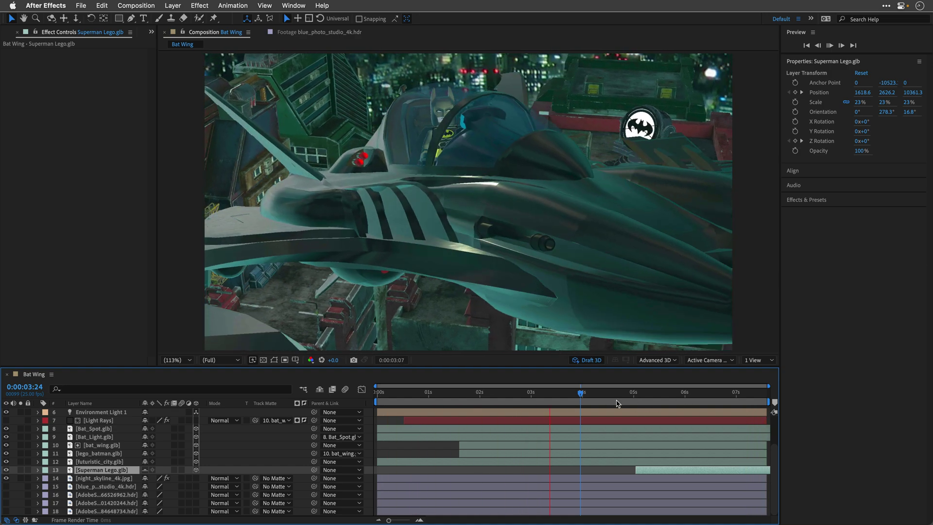
drag(613, 402, 697, 403)
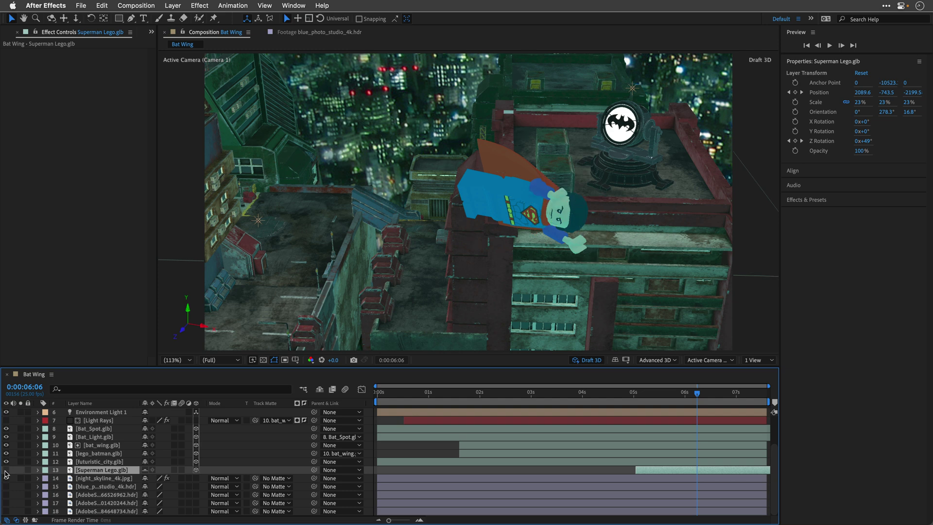
click(6, 470)
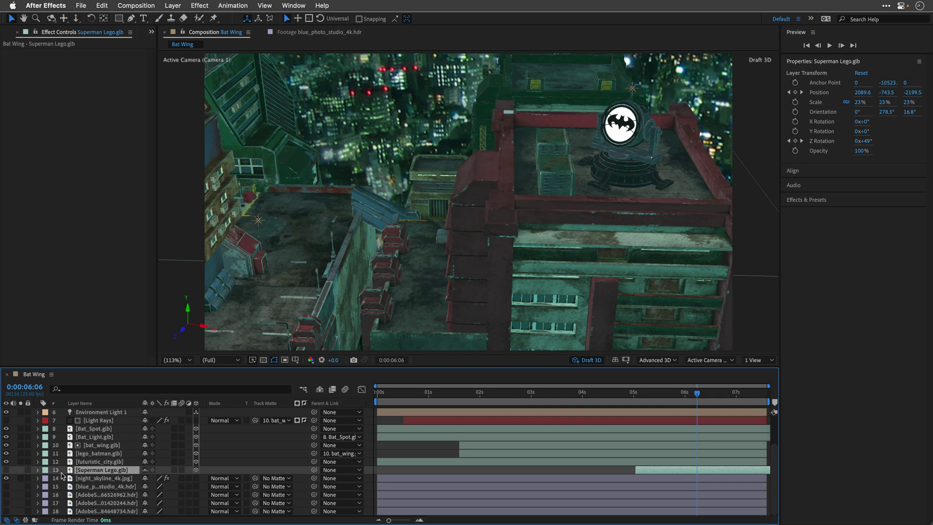
scroll(62, 476, up, 3)
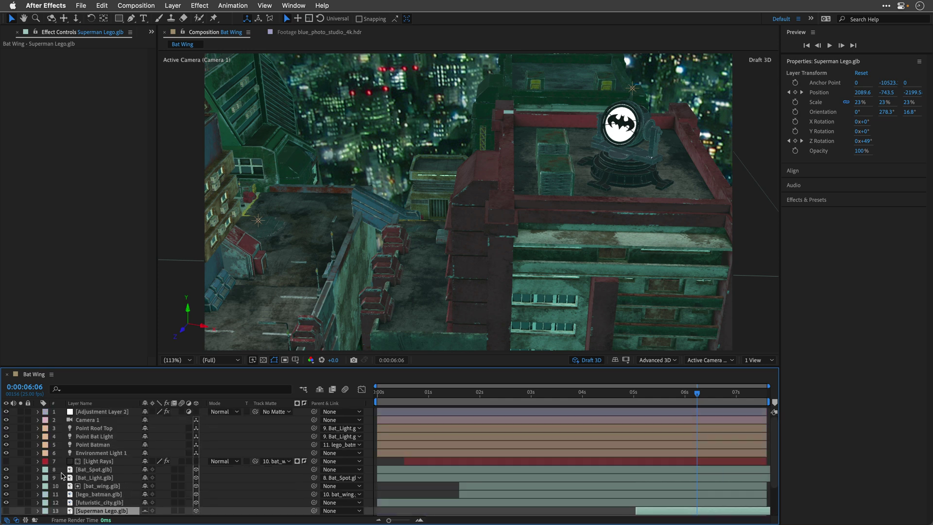
Add a Displacement Map to Adjustment Layer 2 using 13. Superman Lego.glb as the map, with Draft 3D off
click(91, 415)
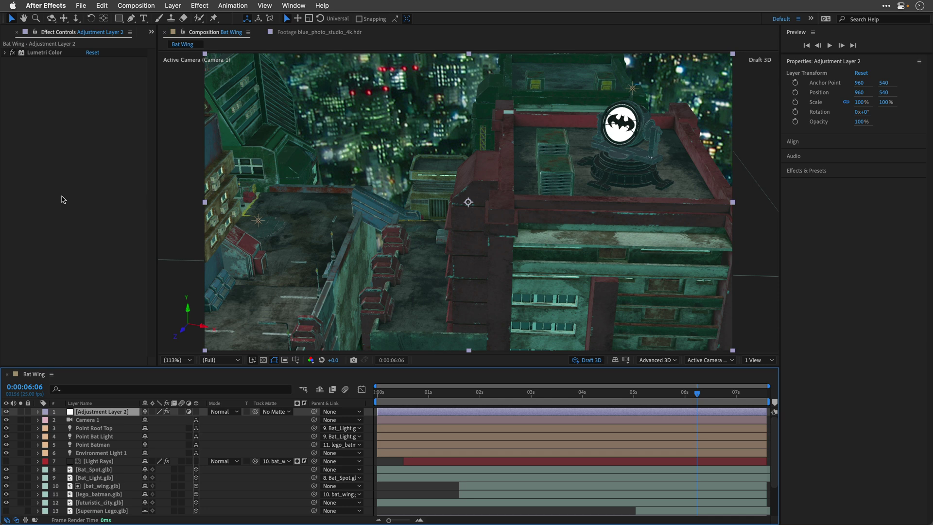
click(198, 5)
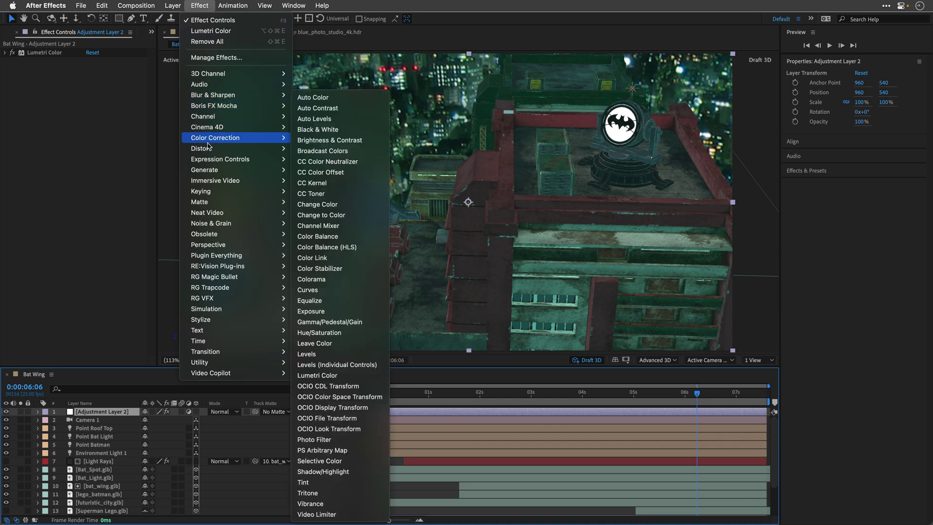
mouse_move(210, 148)
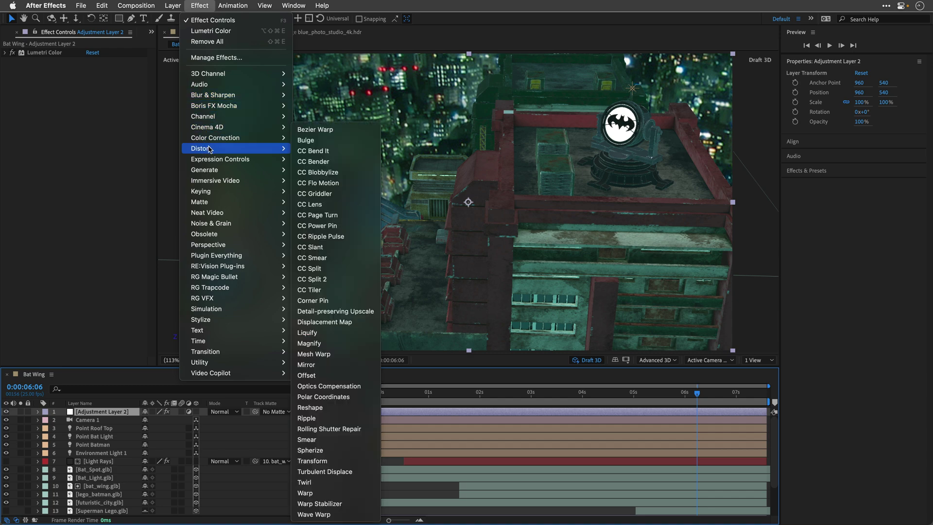
click(325, 322)
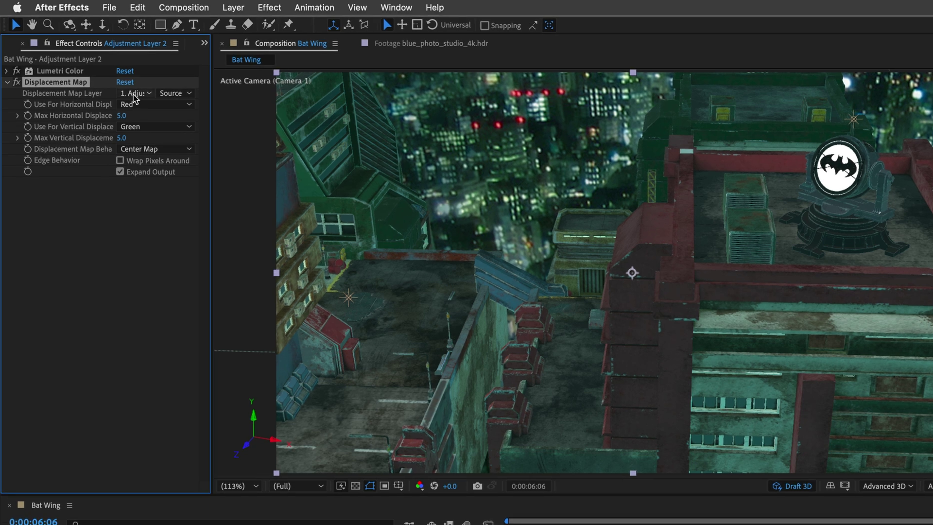
click(135, 95)
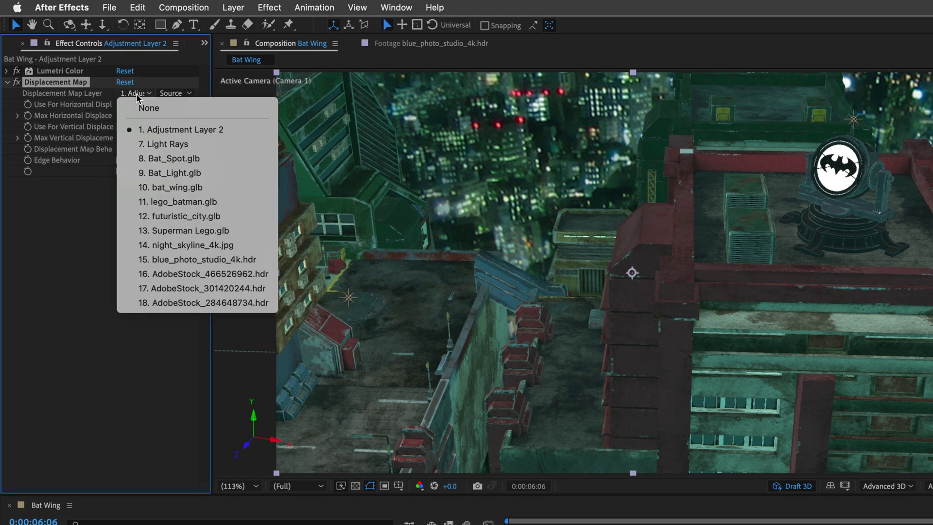
click(147, 232)
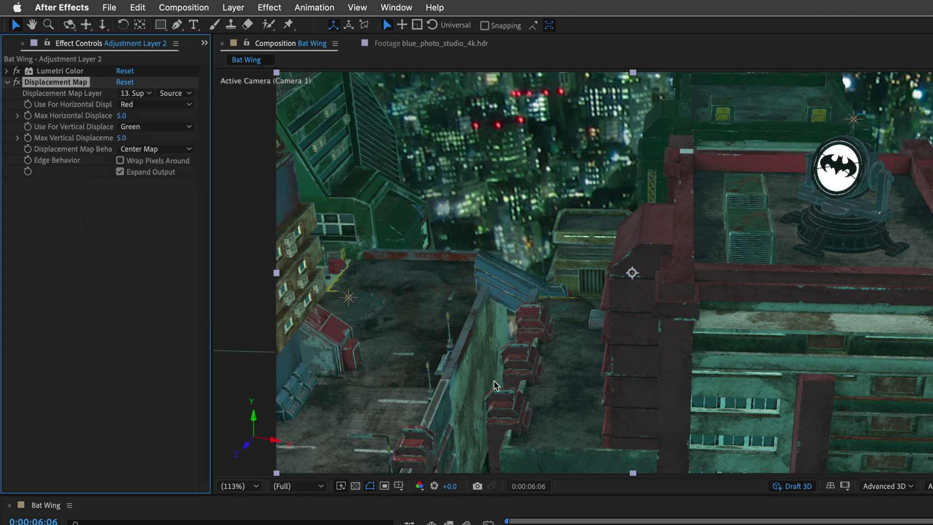
click(797, 487)
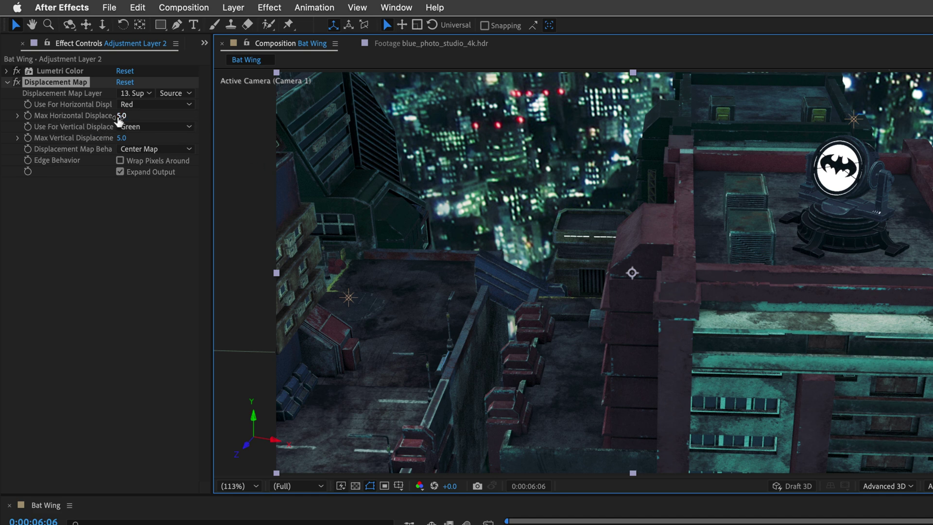
Set Max Horizontal Displacement to -20 and scrub Max Vertical Displacement up to 210
click(121, 116)
text(-20)
key(Return)
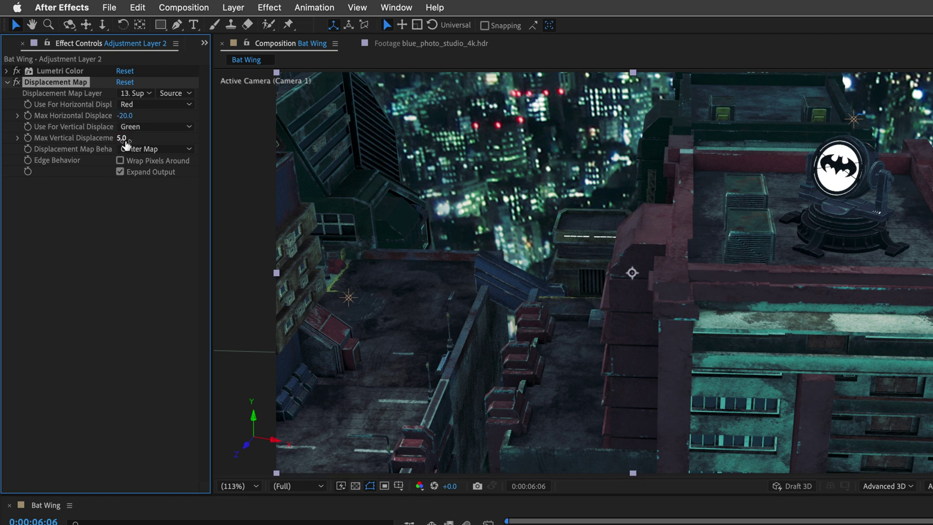
drag(124, 139, 261, 138)
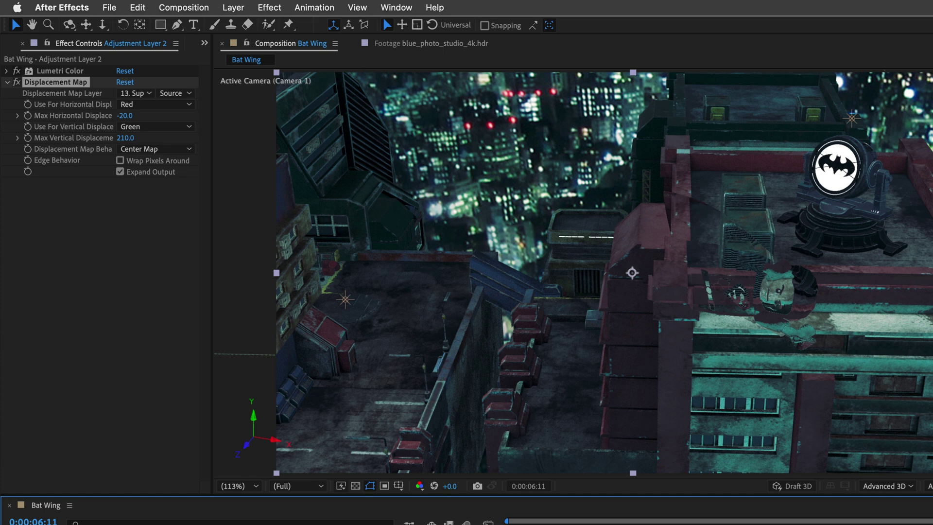
Add CC Composite below the Displacement Map with 13. Superman Lego.glb as the Top Layer
click(267, 7)
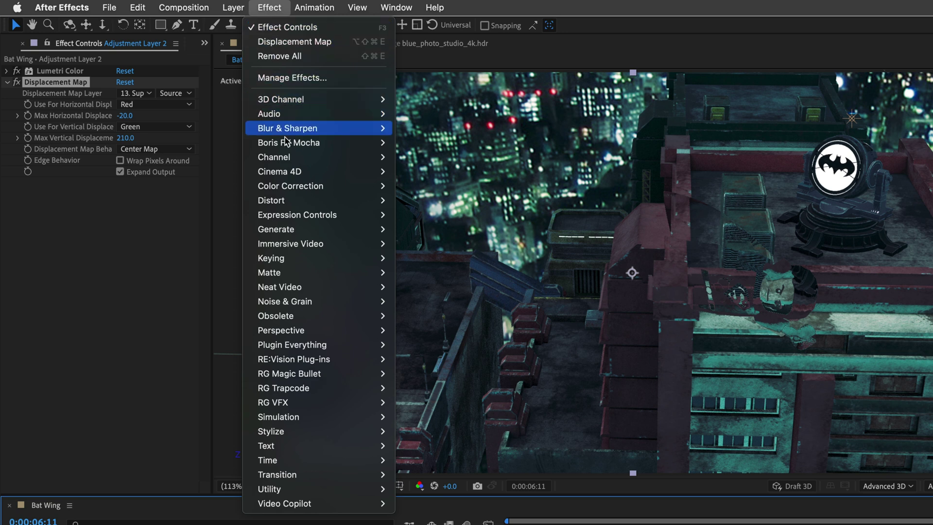
mouse_move(289, 158)
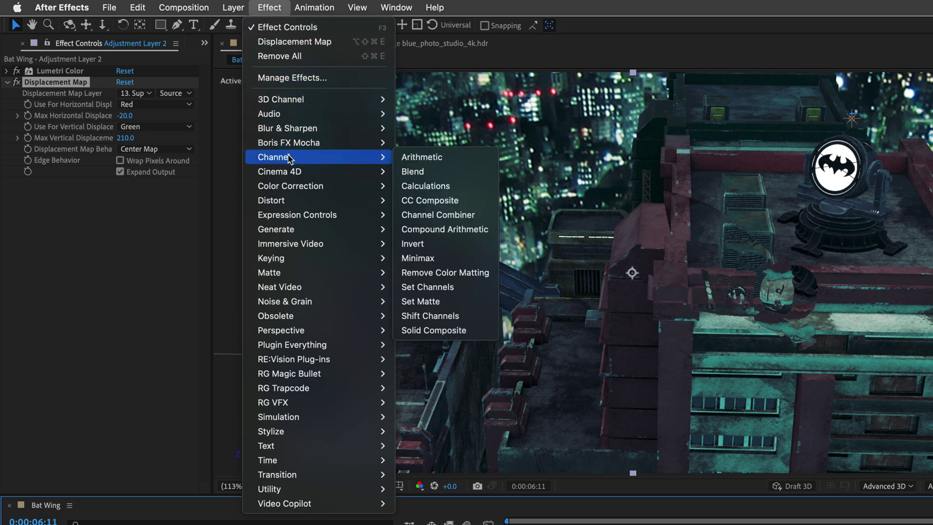
click(430, 200)
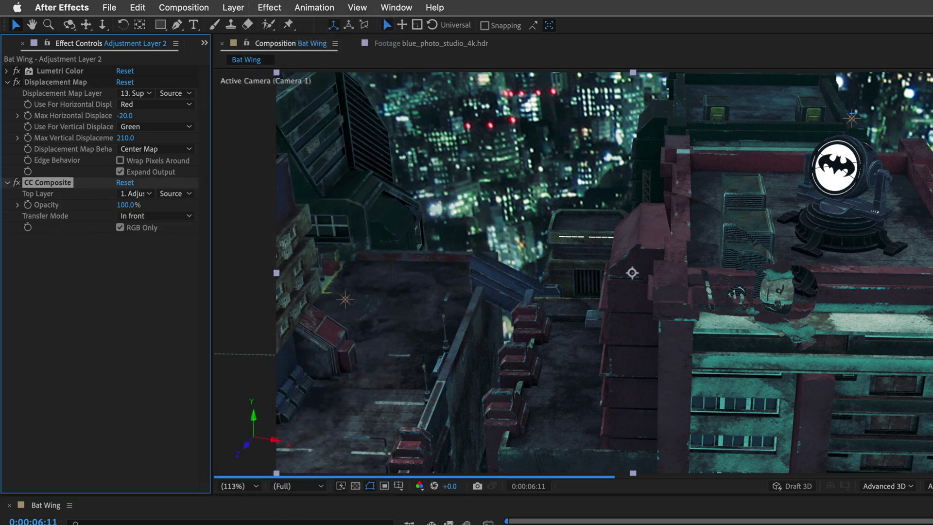
click(143, 196)
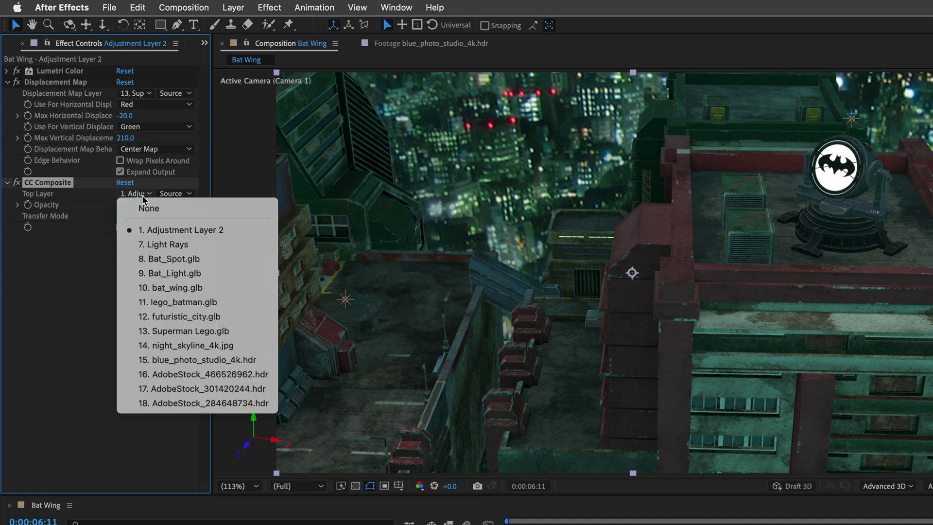
click(176, 331)
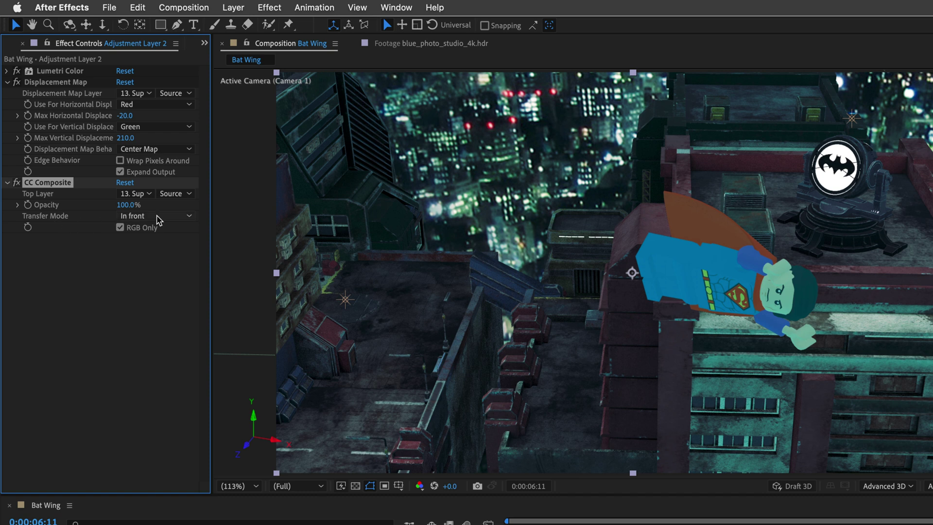
Set the CC Composite Transfer Mode to Soft Light and Opacity to 60%
click(165, 220)
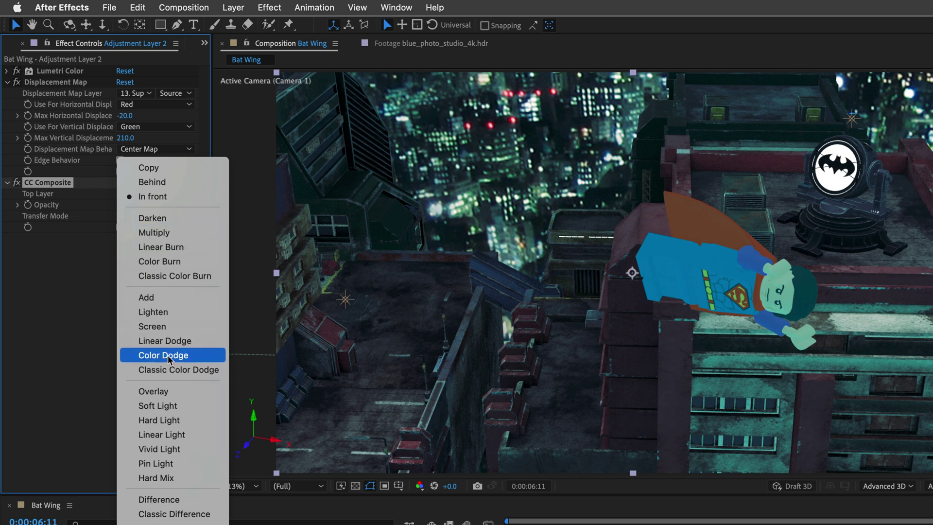
click(165, 406)
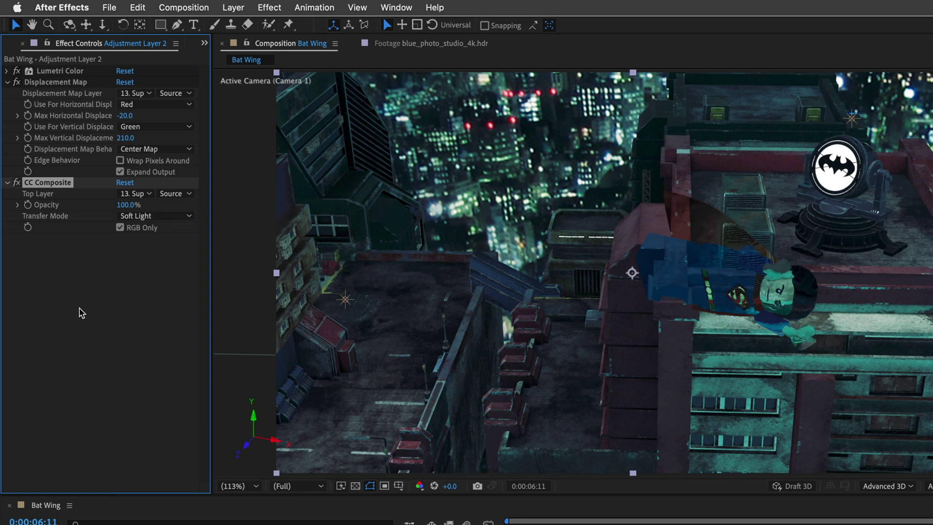
click(126, 206)
text(60)
key(Return)
Jump to 0:00:06:01, maximize the Composition panel with `, and play the finished shot
click(802, 521)
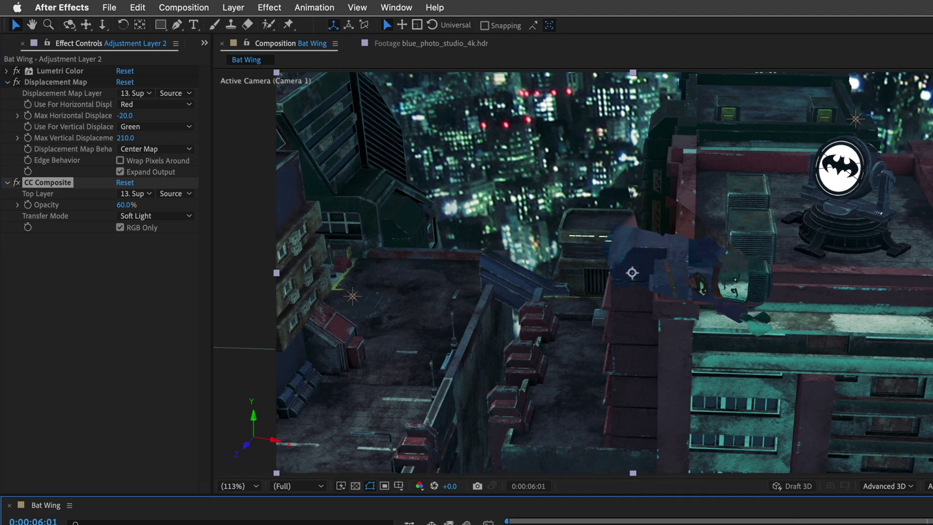
key(space)
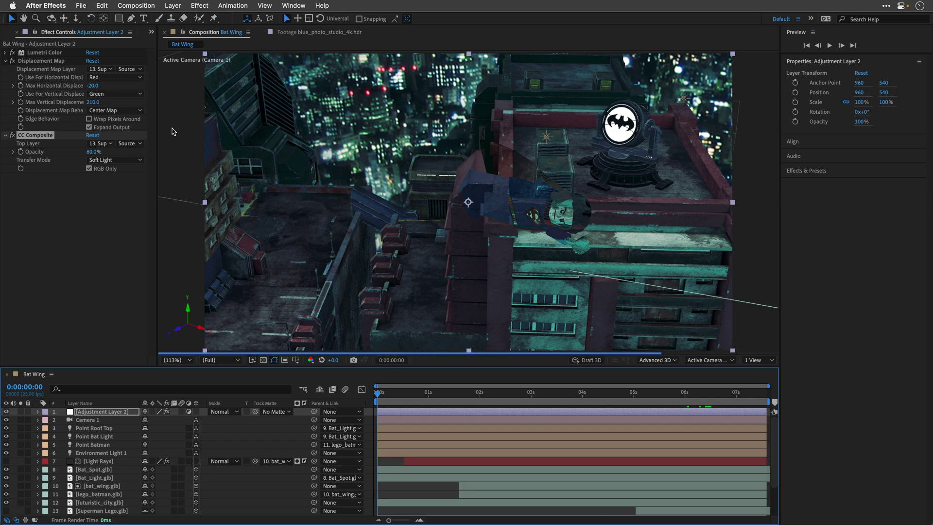
key(grave)
key(space)
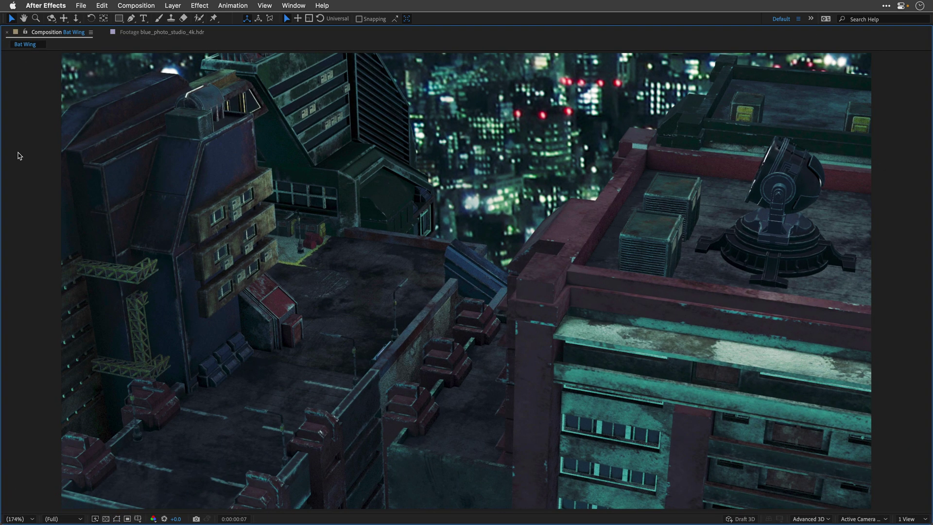